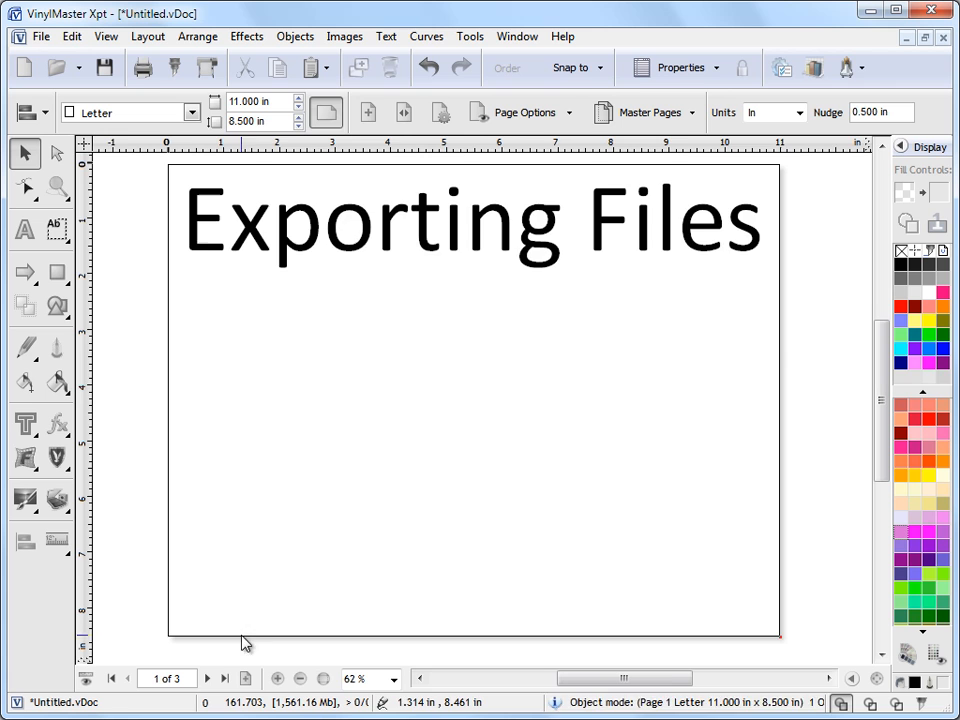
Switch to the blank page 2 of the three-page document
click(207, 678)
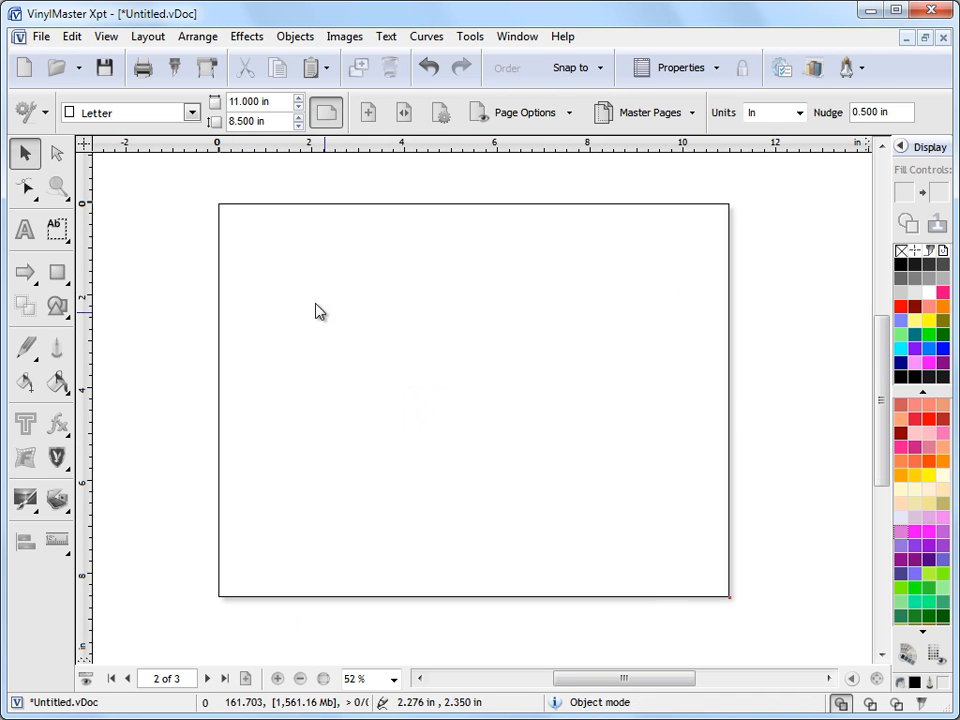
Import Frand de France.pdf from the Imports folder and place the logo near the top of page 2
click(41, 40)
mouse_move(77, 328)
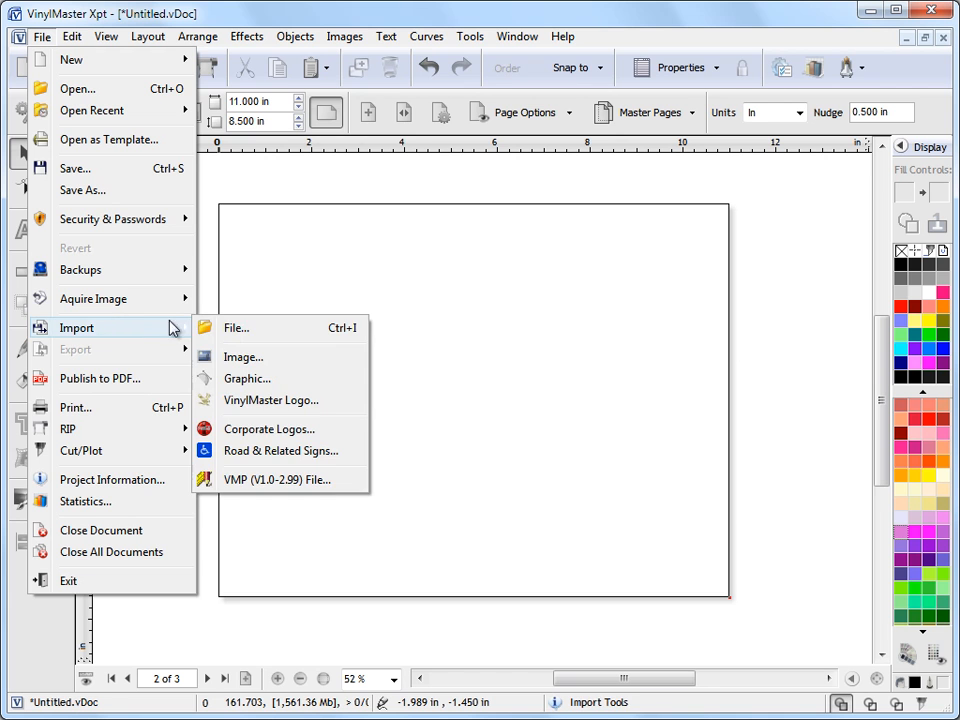
click(253, 328)
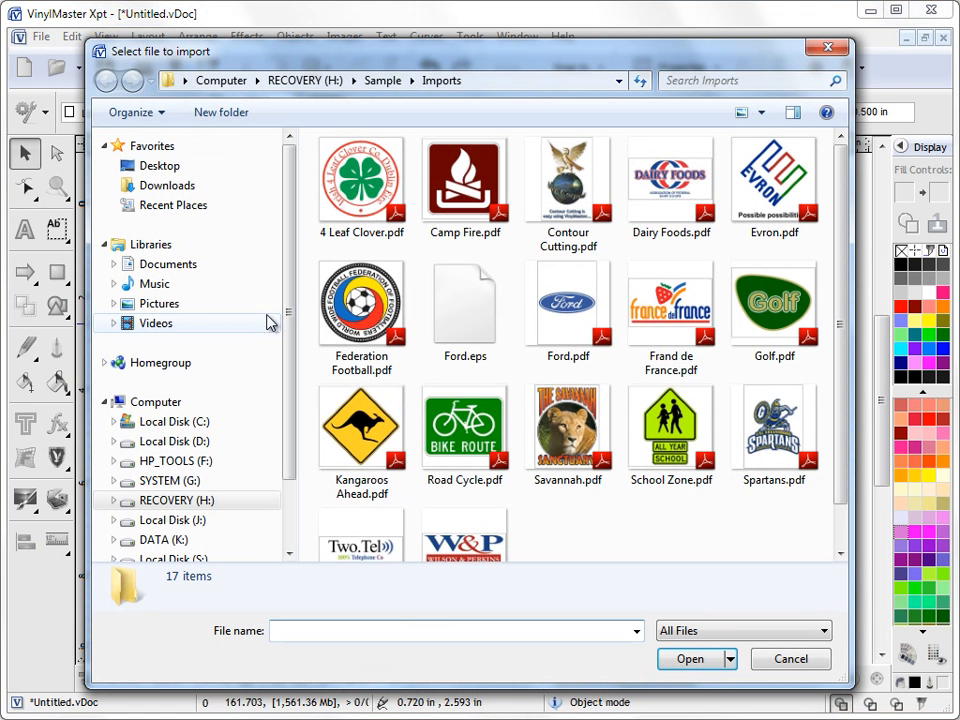
click(380, 330)
click(495, 425)
click(590, 400)
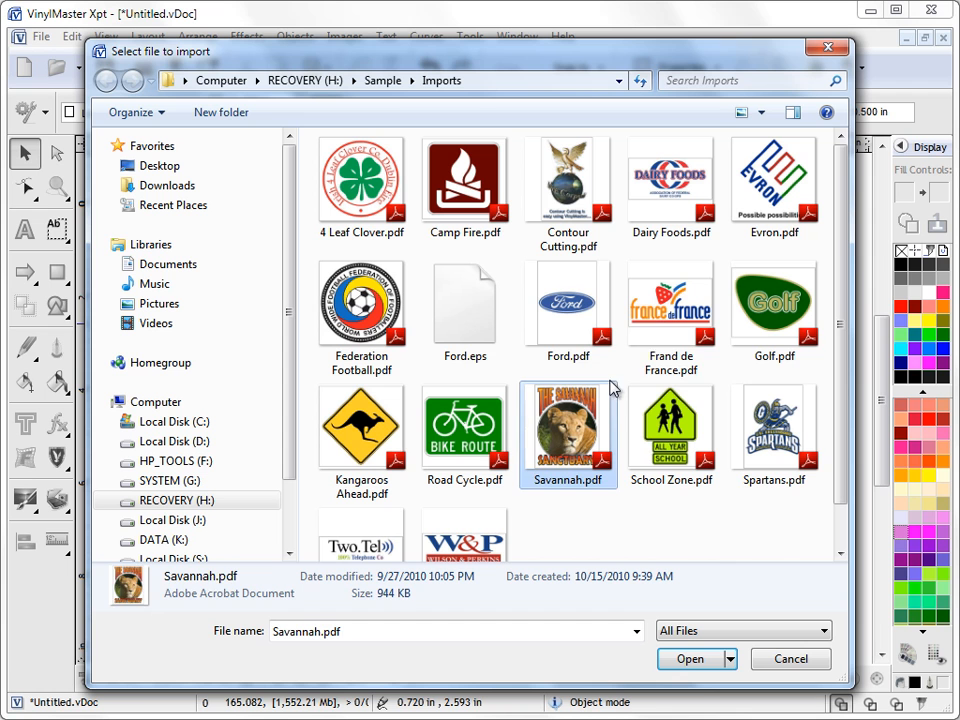
click(676, 342)
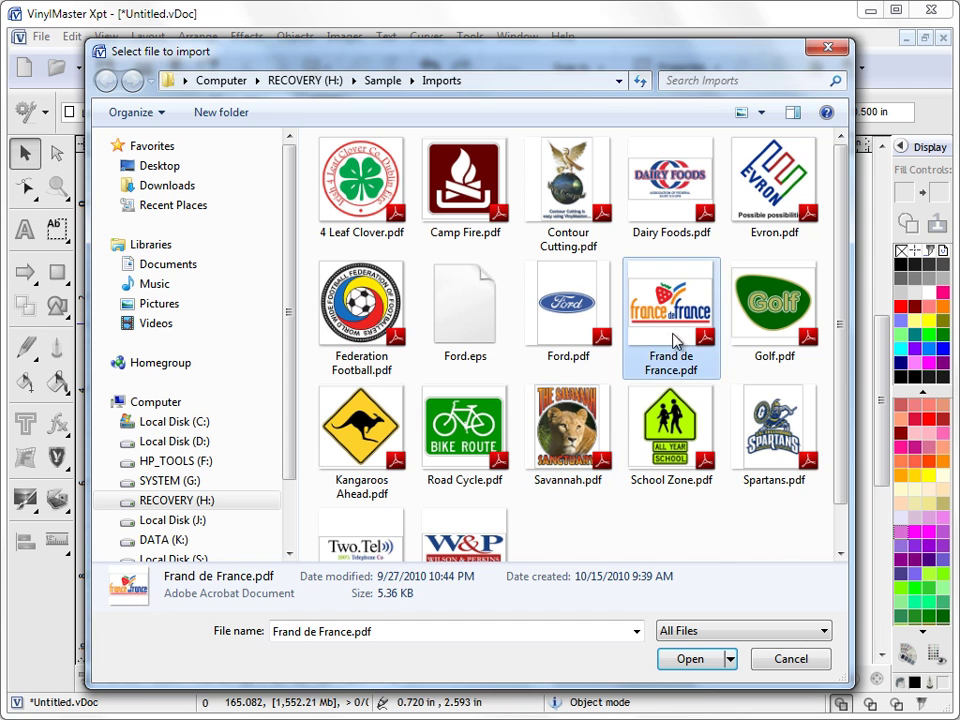
click(700, 659)
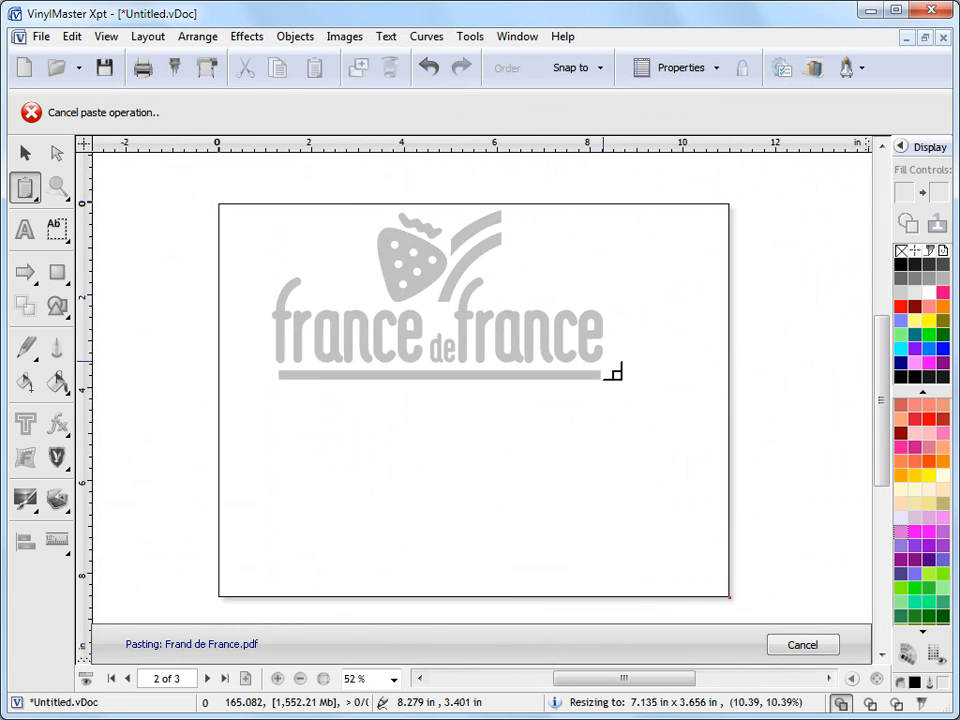
drag(296, 215, 614, 373)
drag(448, 291, 479, 291)
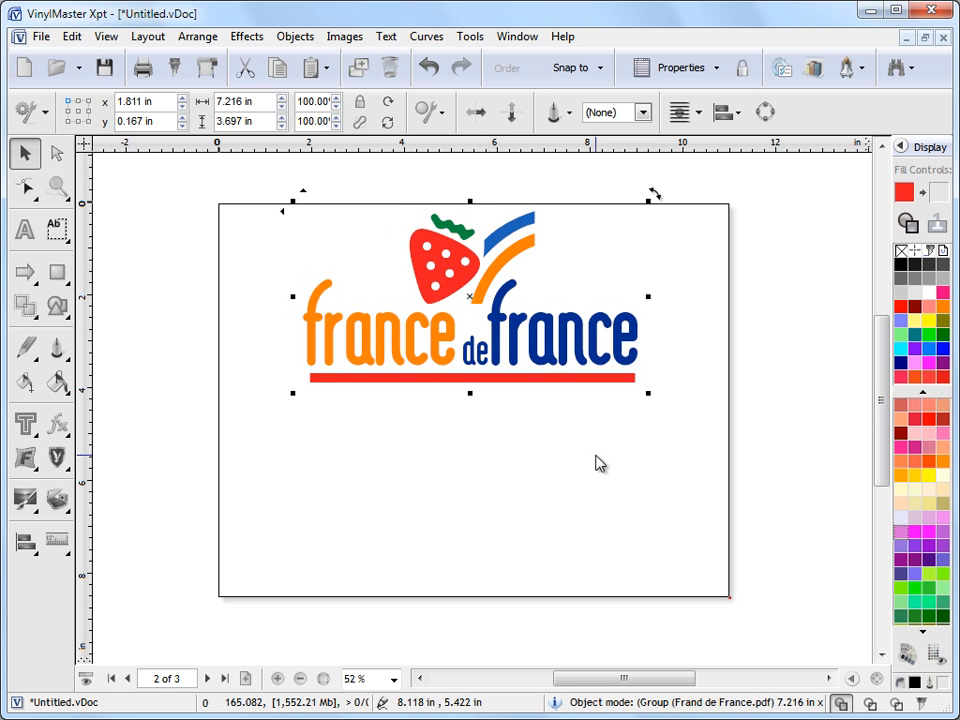
Marquee-select the whole logo group and go to the File commands for exporting
click(598, 463)
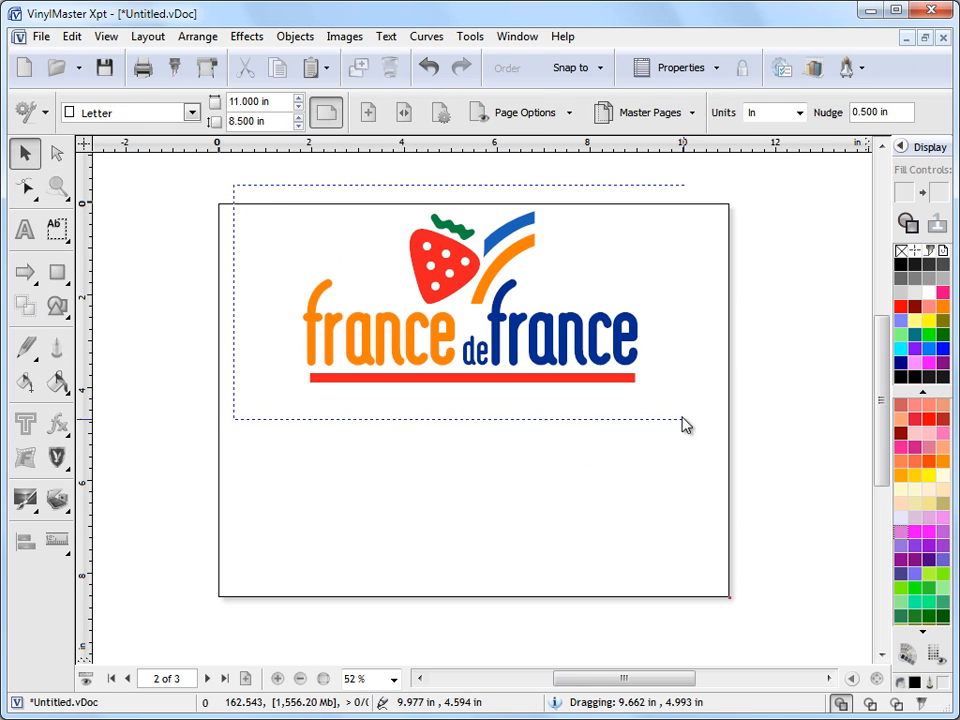
drag(237, 194, 699, 444)
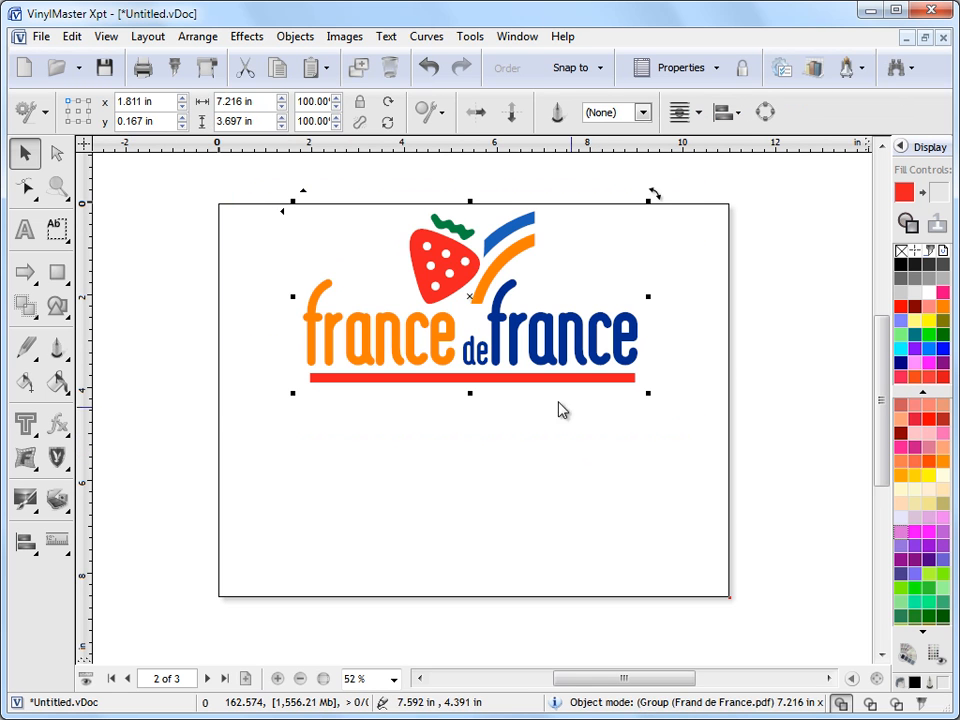
click(41, 37)
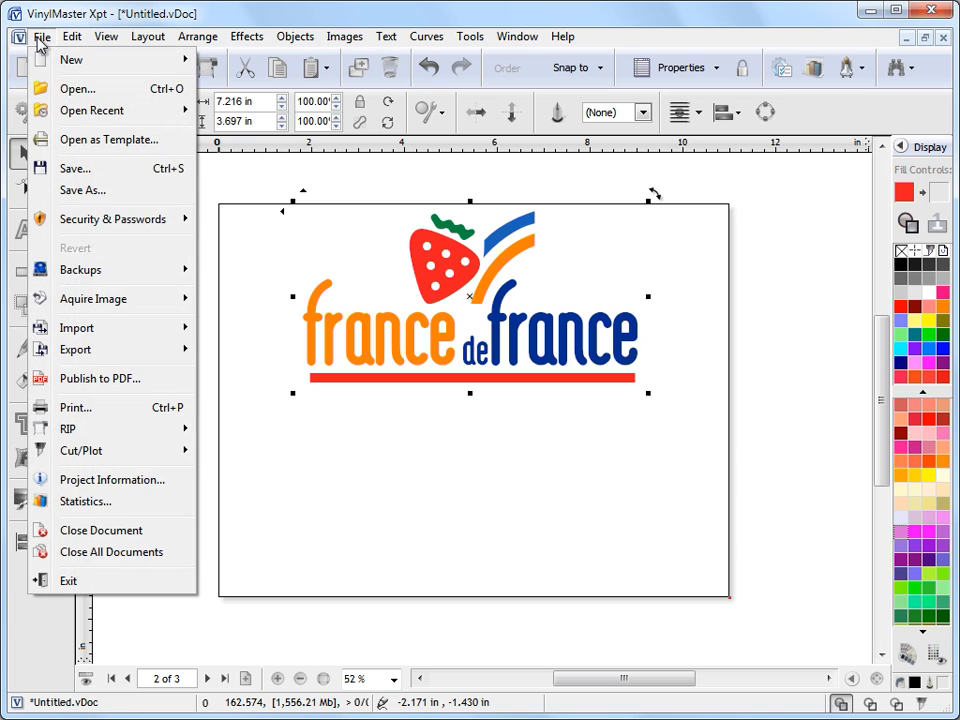
mouse_move(90, 349)
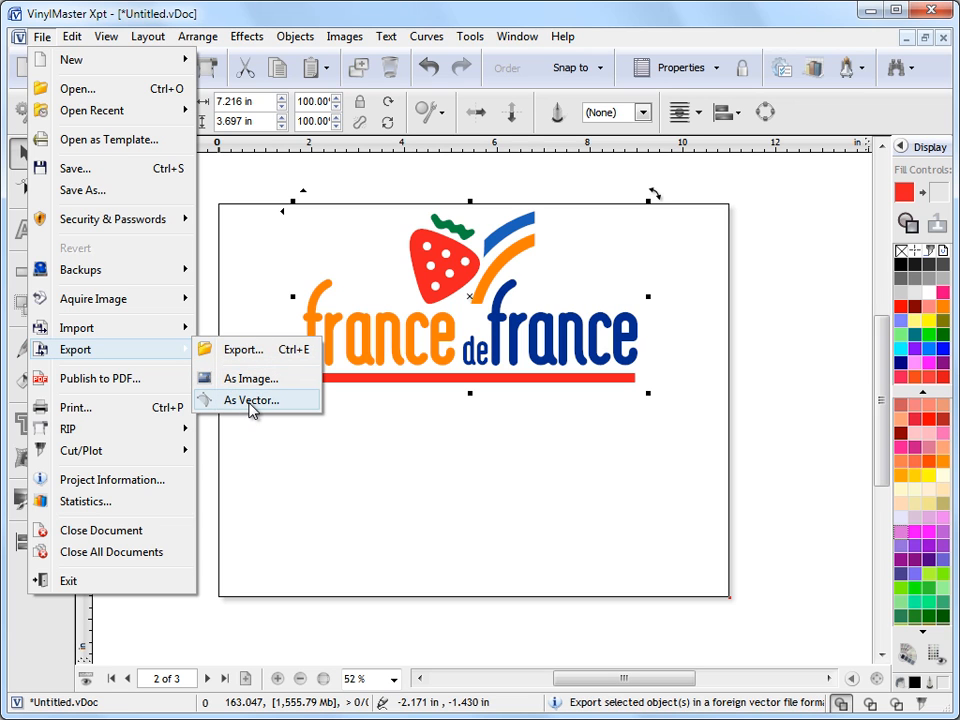
Export the selected logo as an Adobe Illustrator file named france in the Imports folder
click(251, 356)
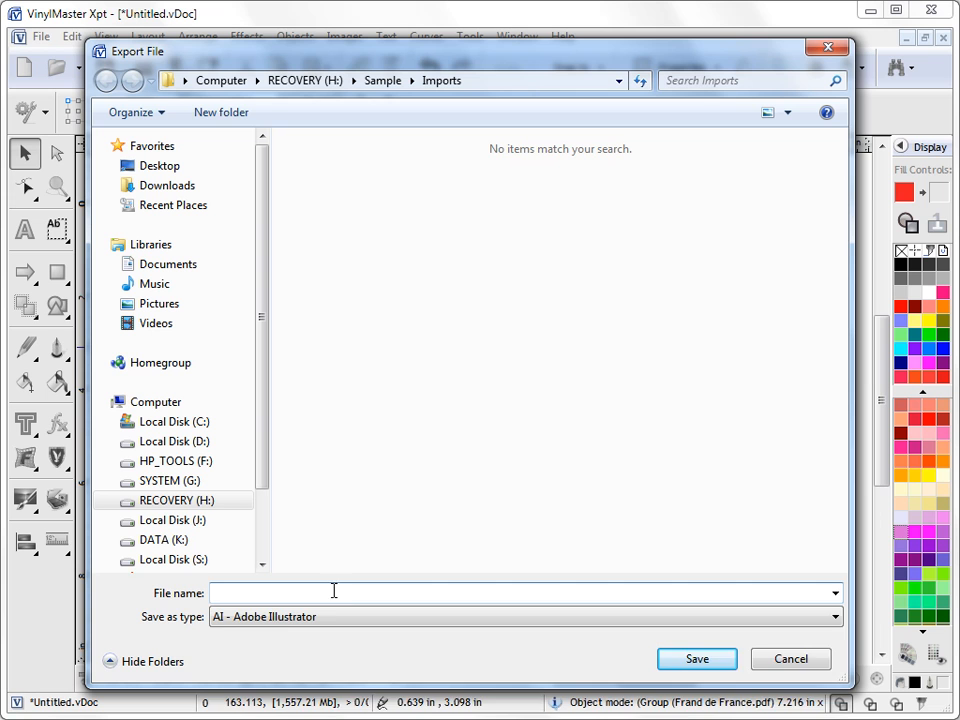
click(332, 616)
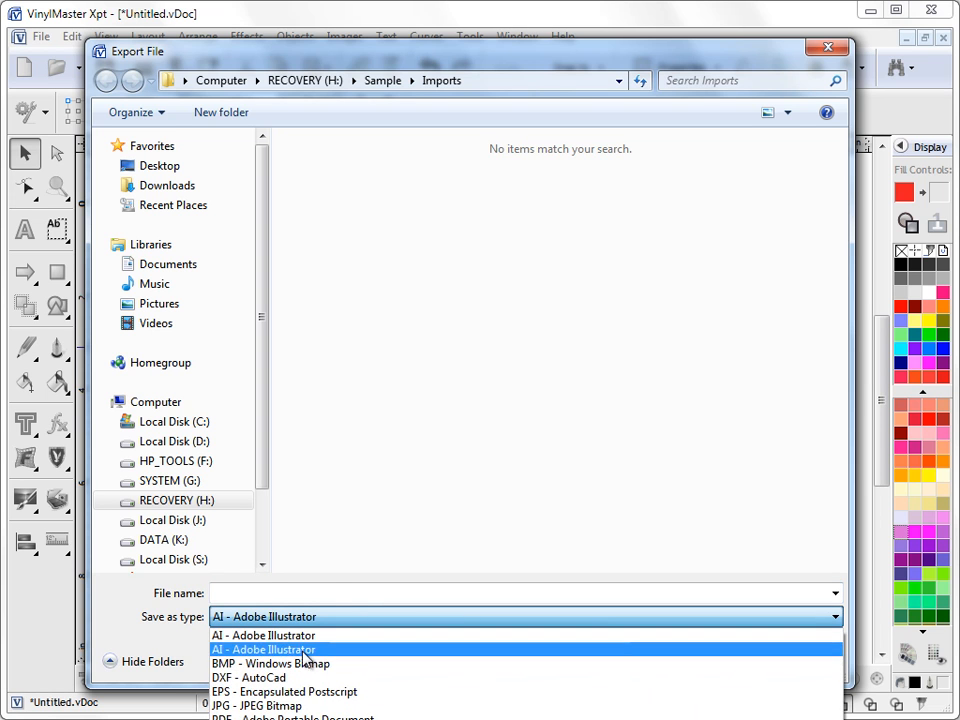
click(322, 593)
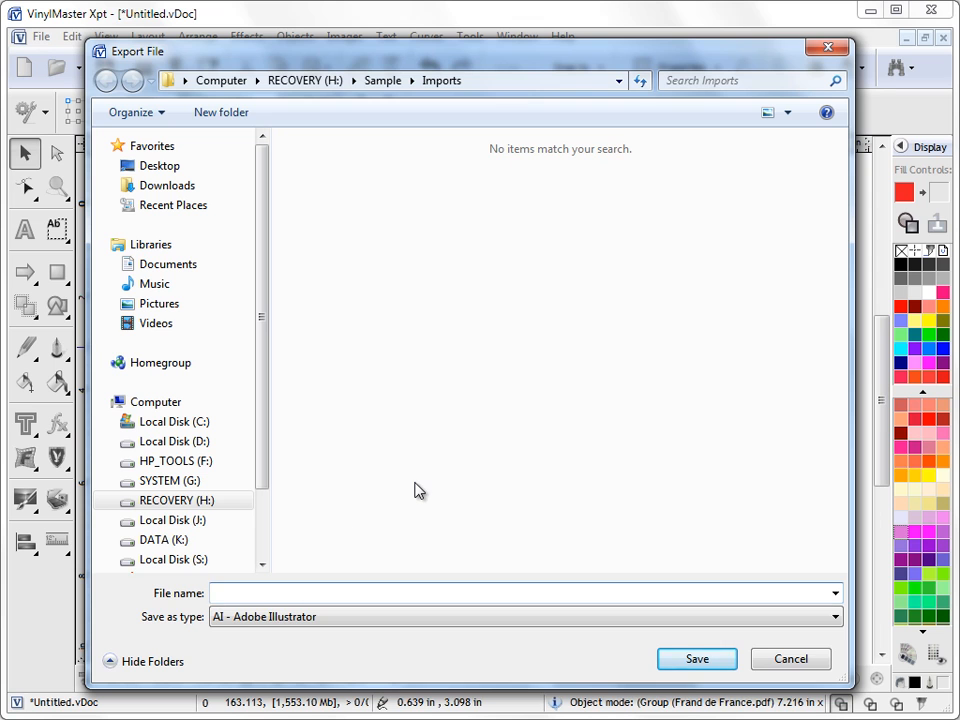
text(france)
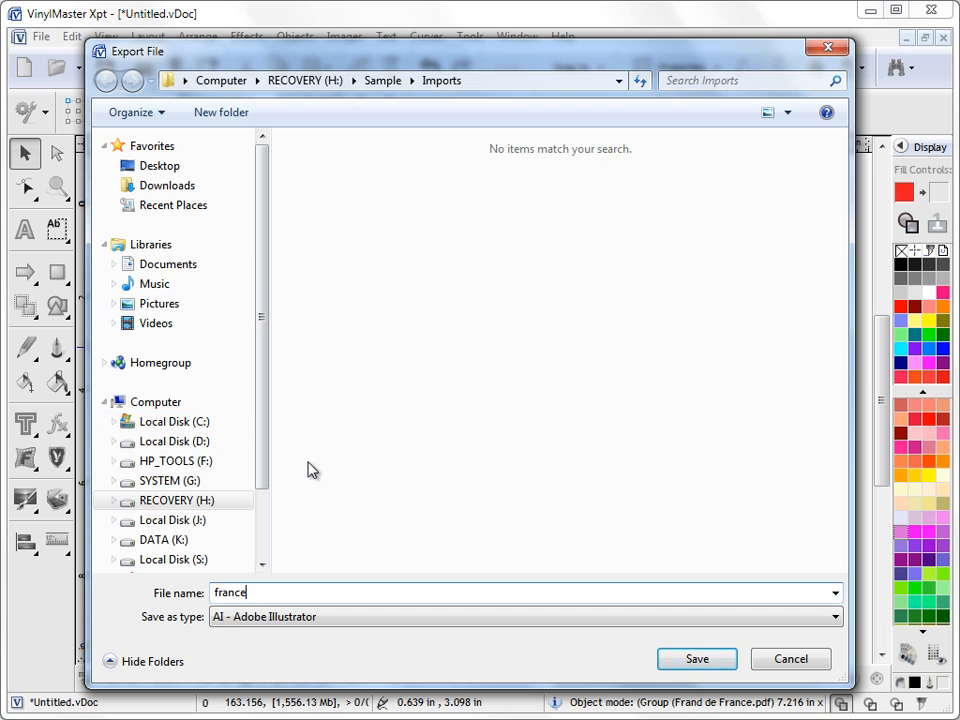
key(Tab)
click(708, 661)
click(672, 535)
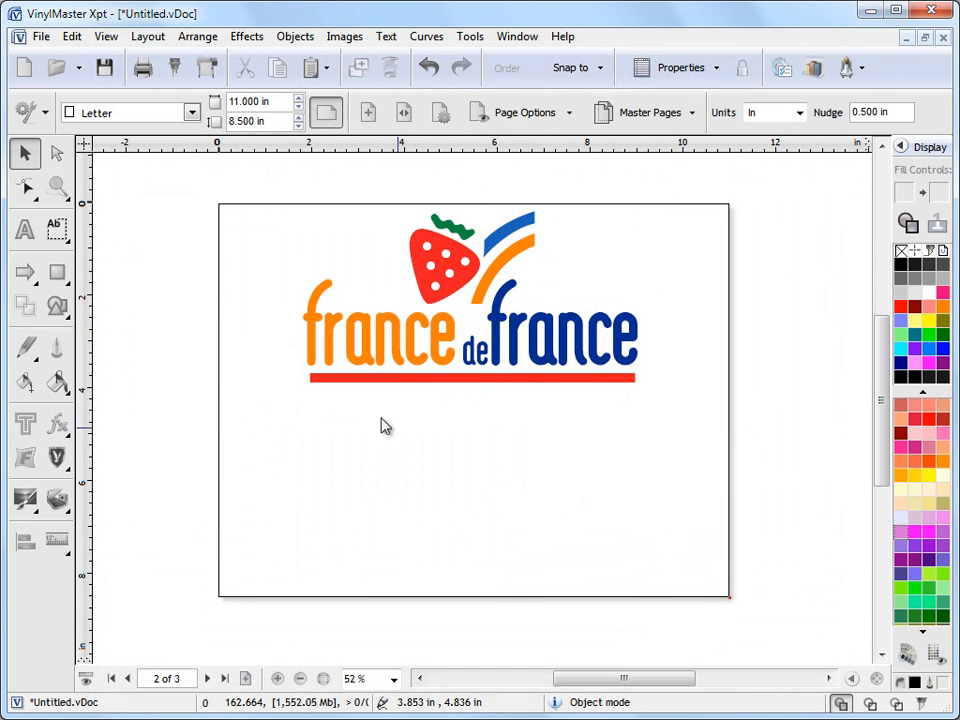
Import the exported france.ai and place the copy below the original logo
click(41, 36)
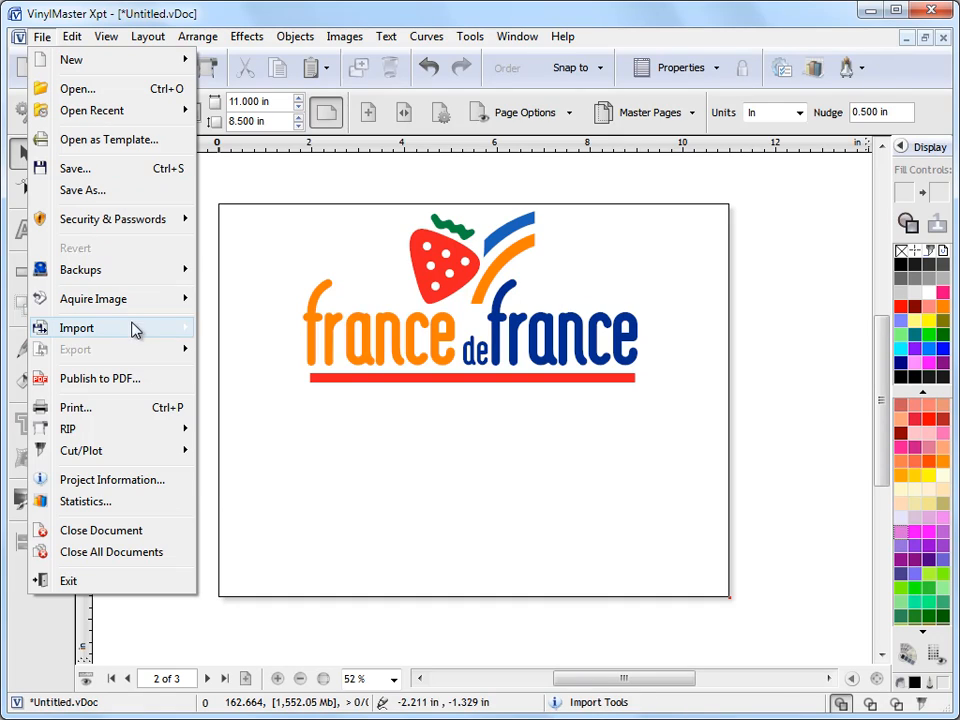
mouse_move(77, 328)
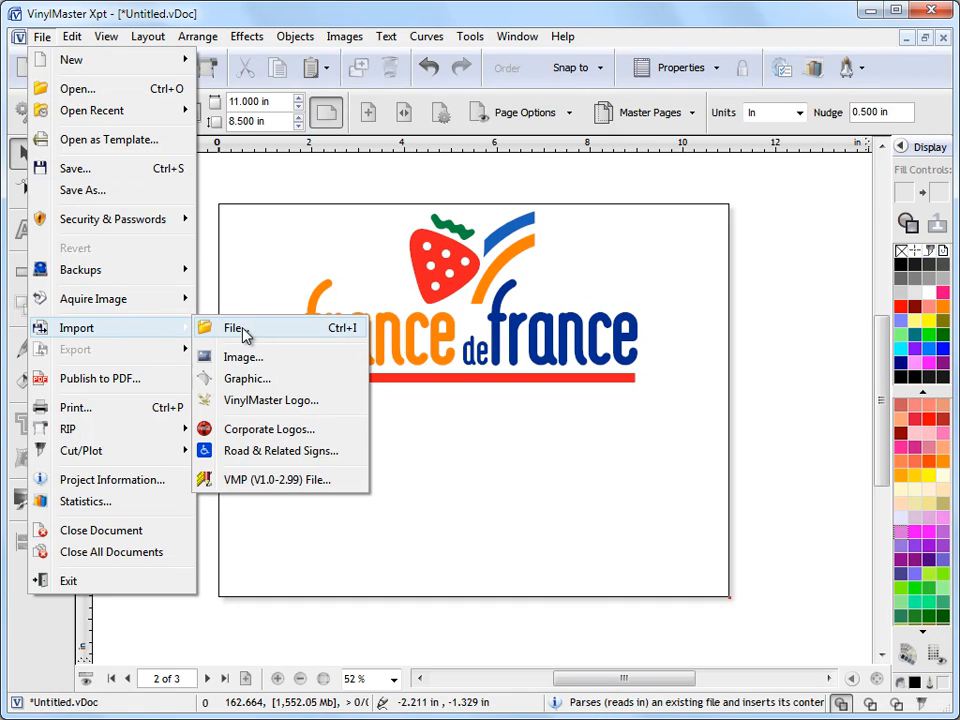
click(246, 333)
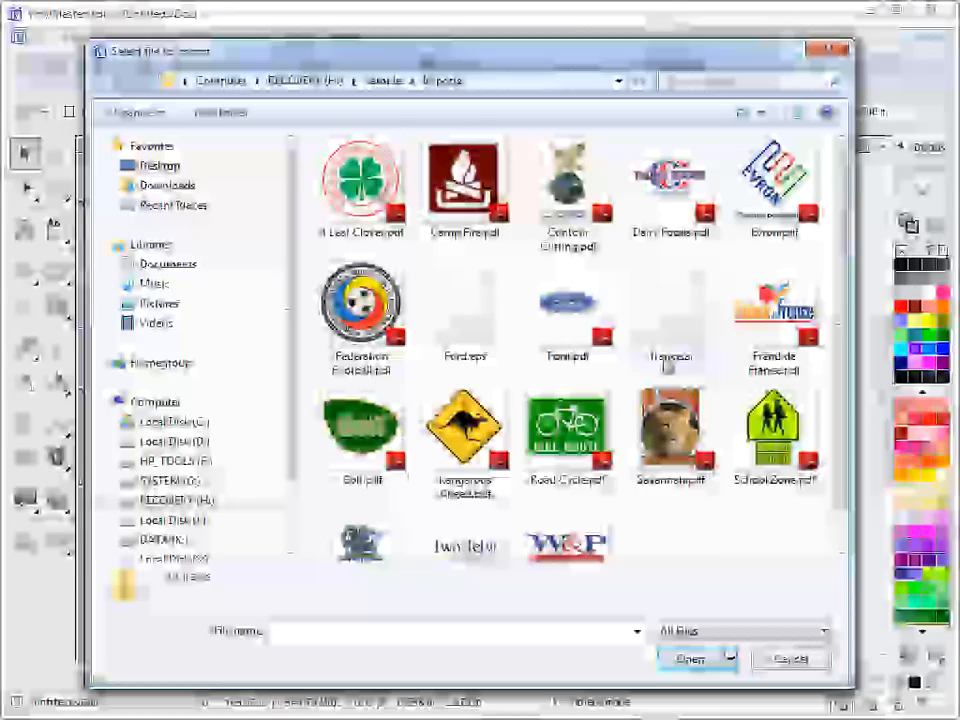
click(664, 325)
click(690, 659)
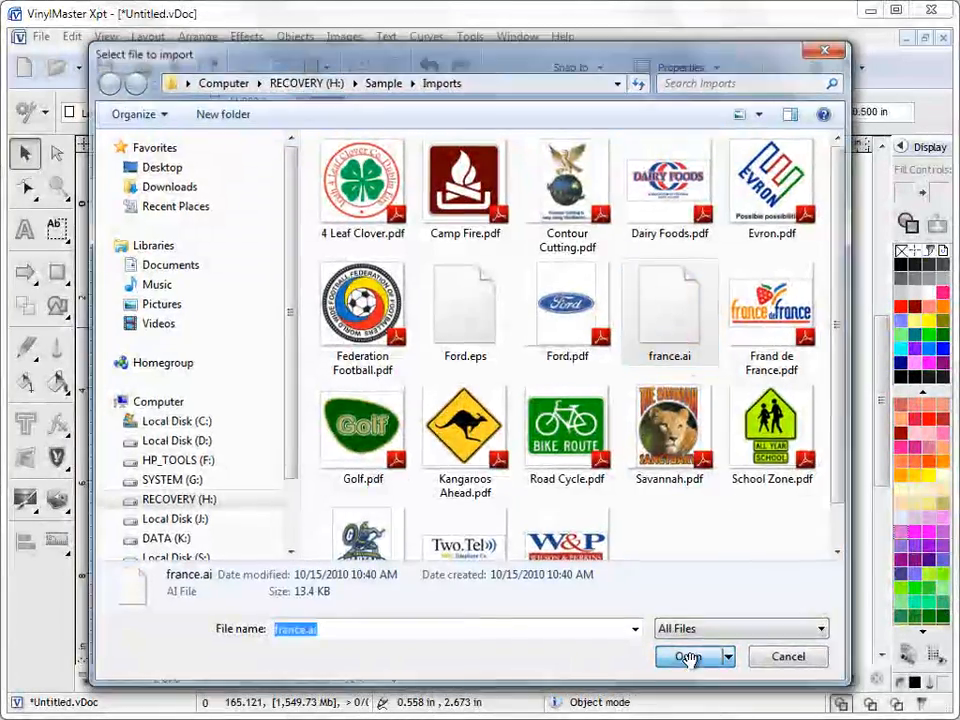
click(320, 415)
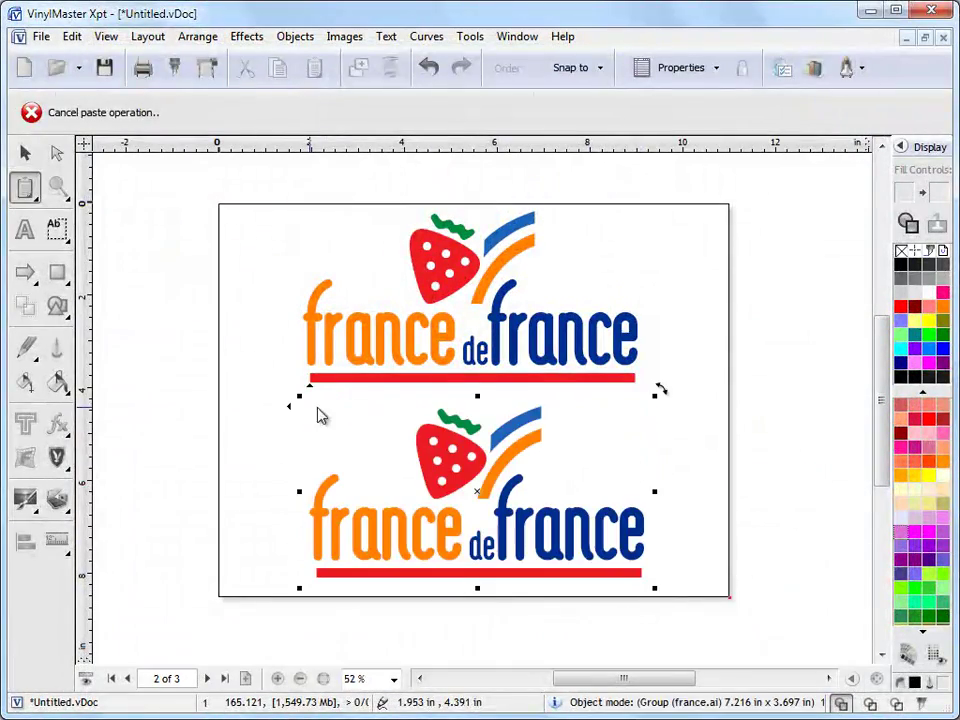
click(748, 482)
Delete the imported bottom logo copy and nudge the remaining logo slightly left
click(623, 379)
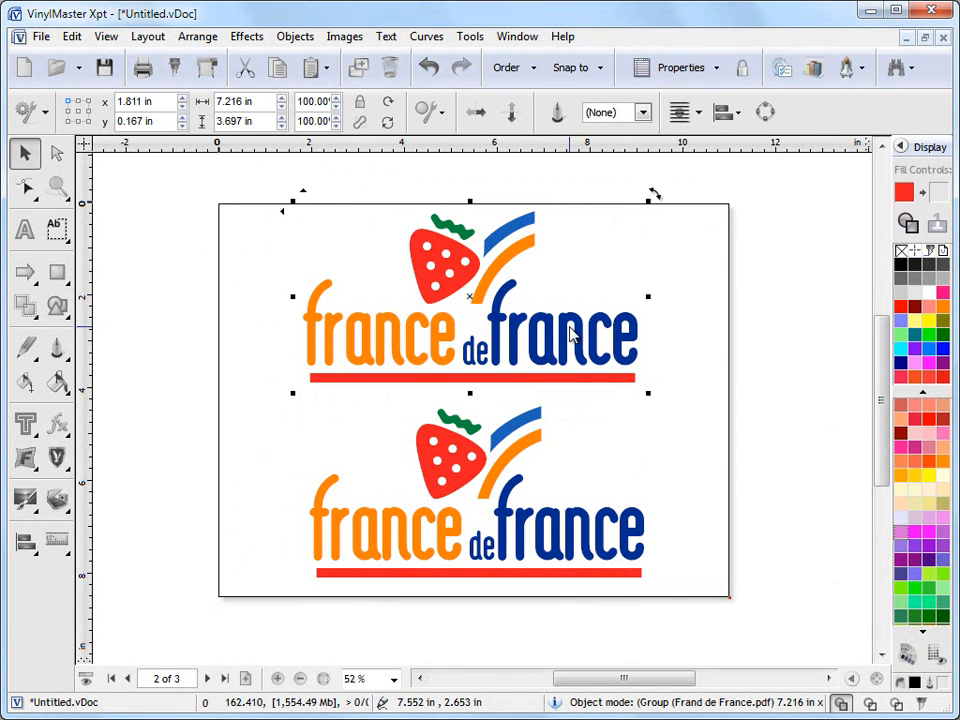
click(490, 512)
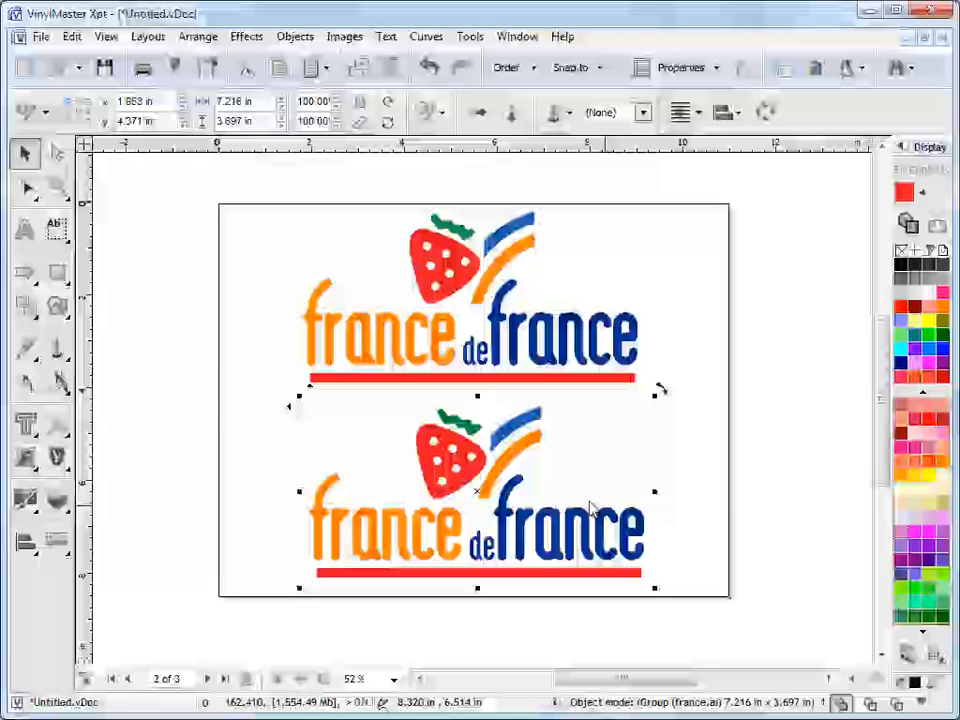
click(754, 516)
click(503, 478)
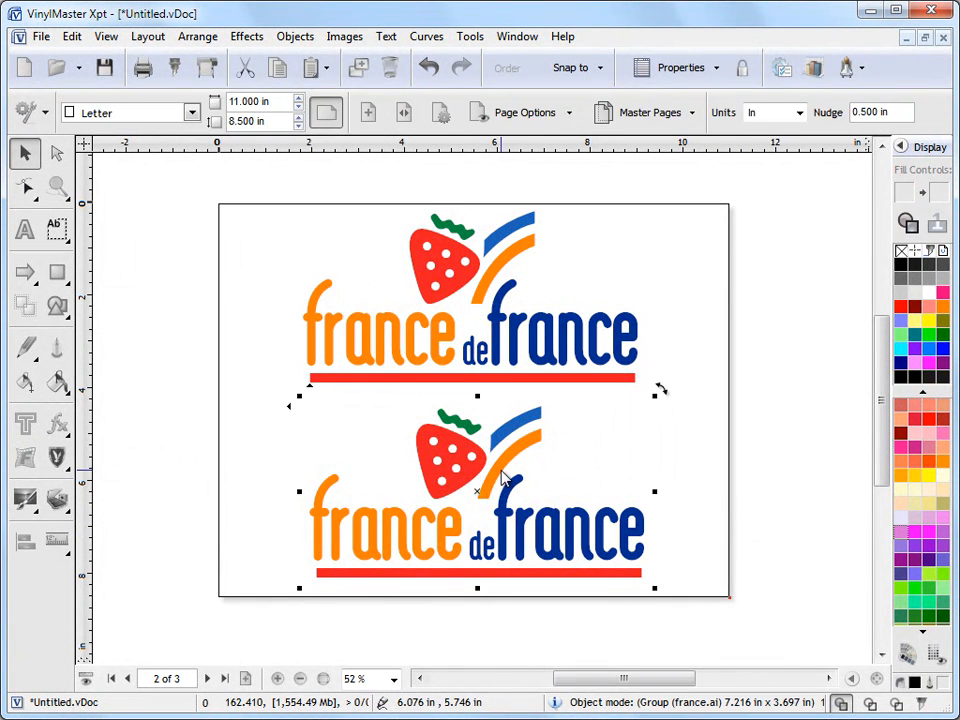
key(Delete)
click(463, 368)
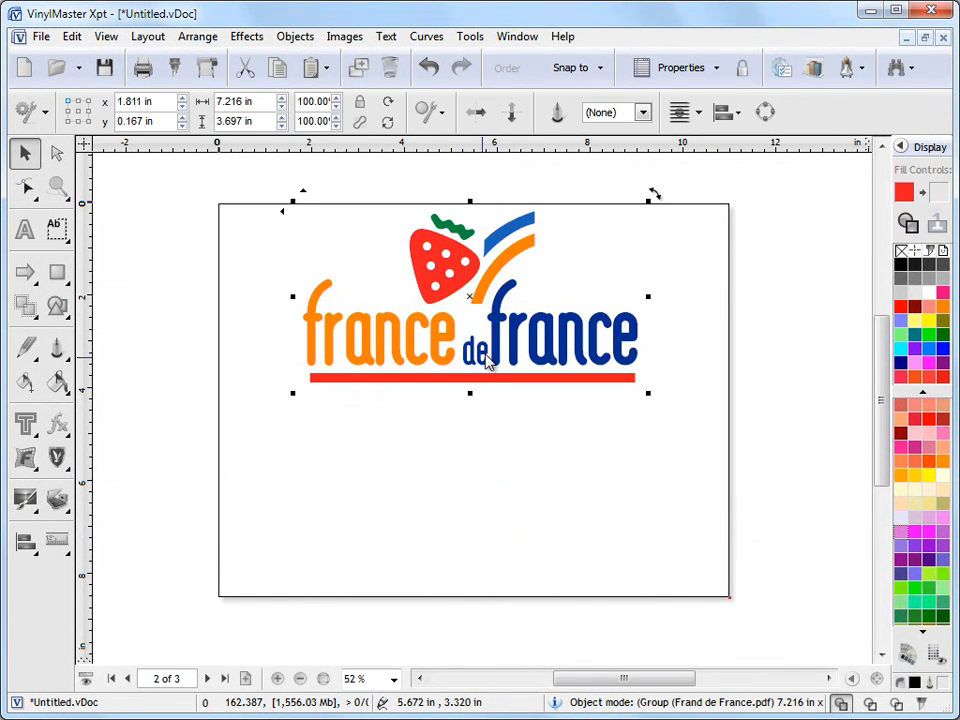
drag(465, 305, 456, 305)
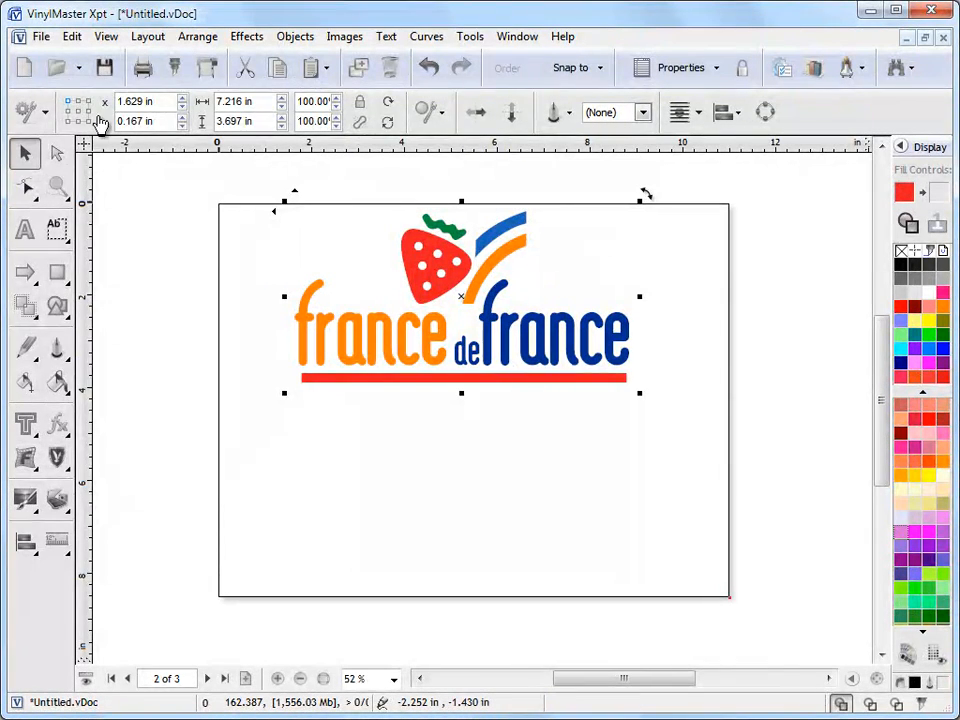
Export the logo As Image in PNG format named france, bringing up the image options
click(41, 36)
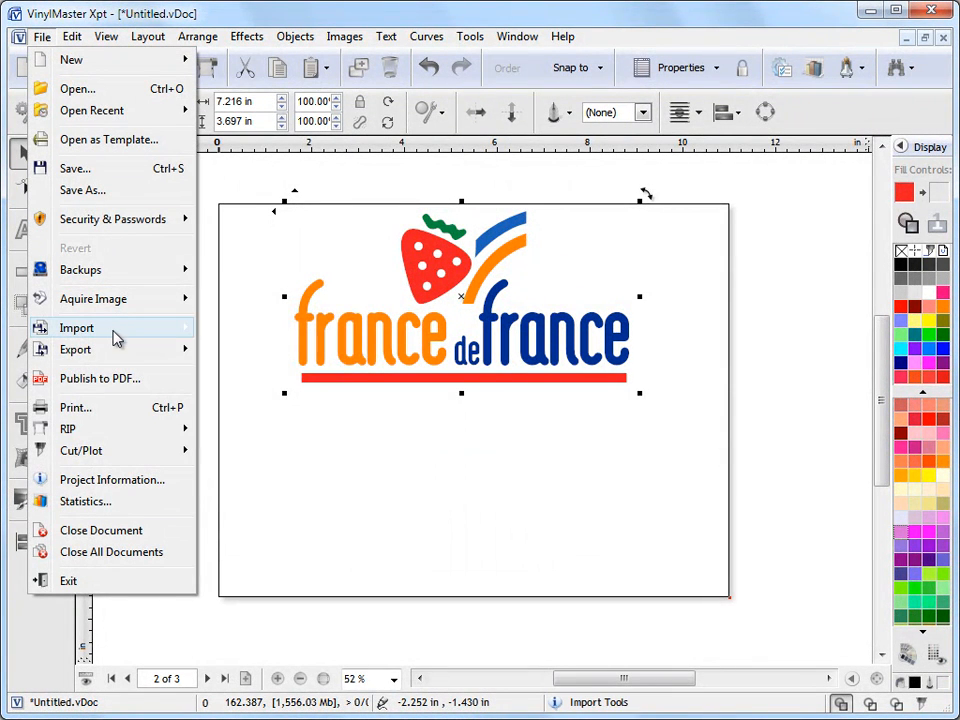
mouse_move(75, 349)
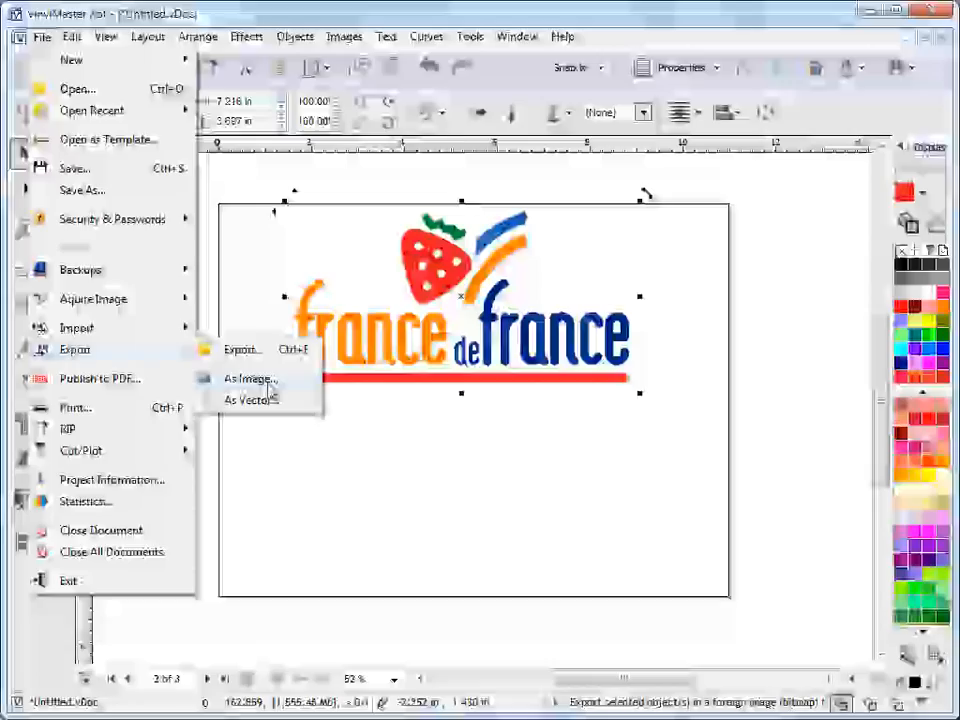
click(259, 385)
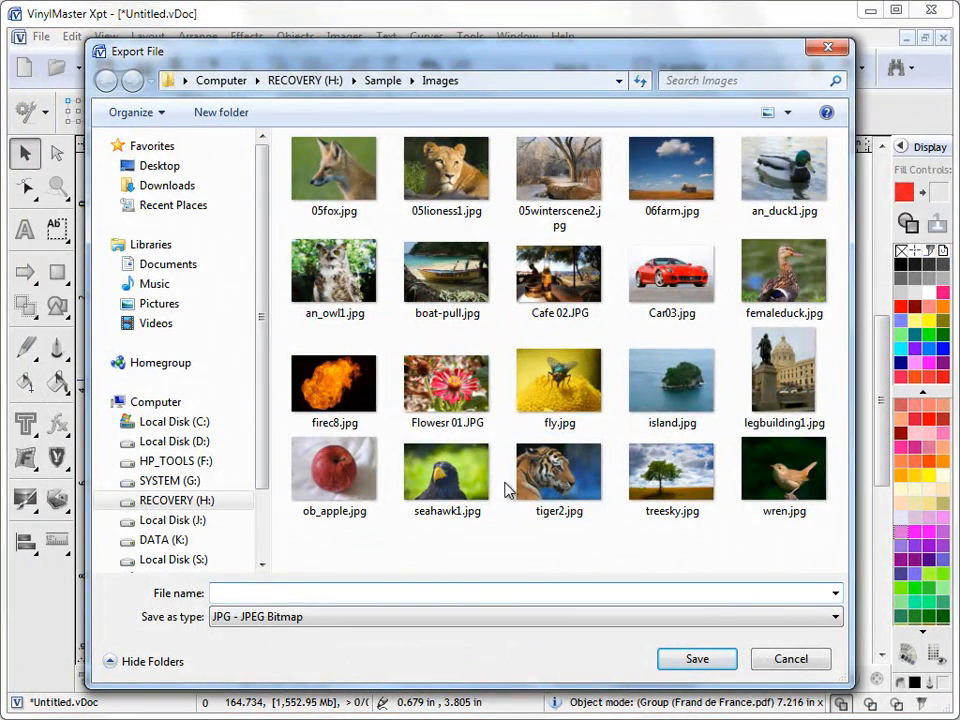
click(270, 620)
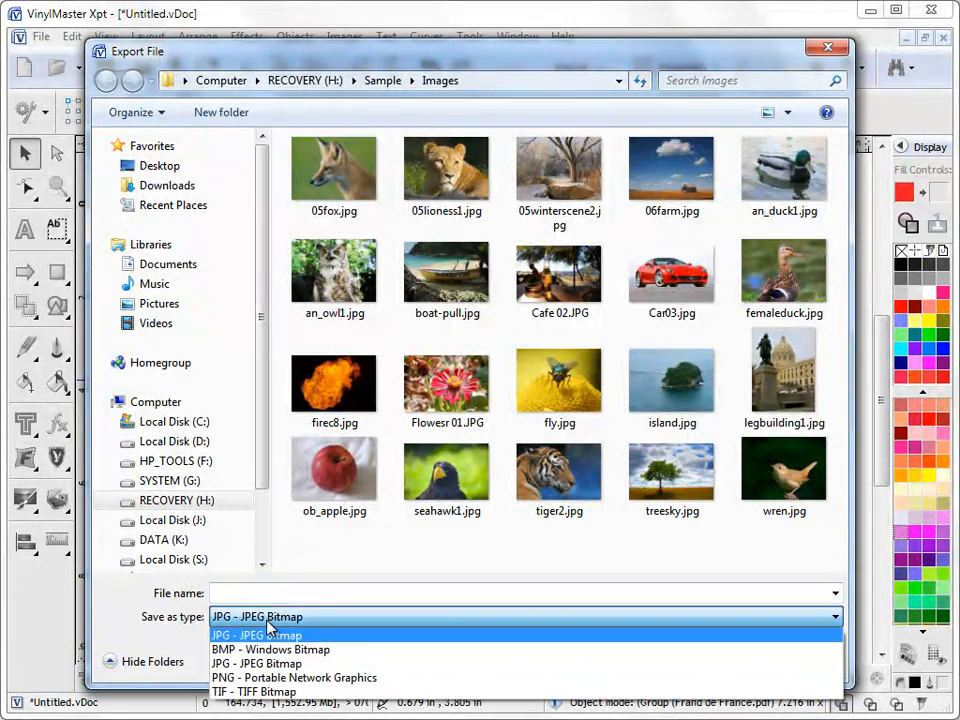
click(270, 677)
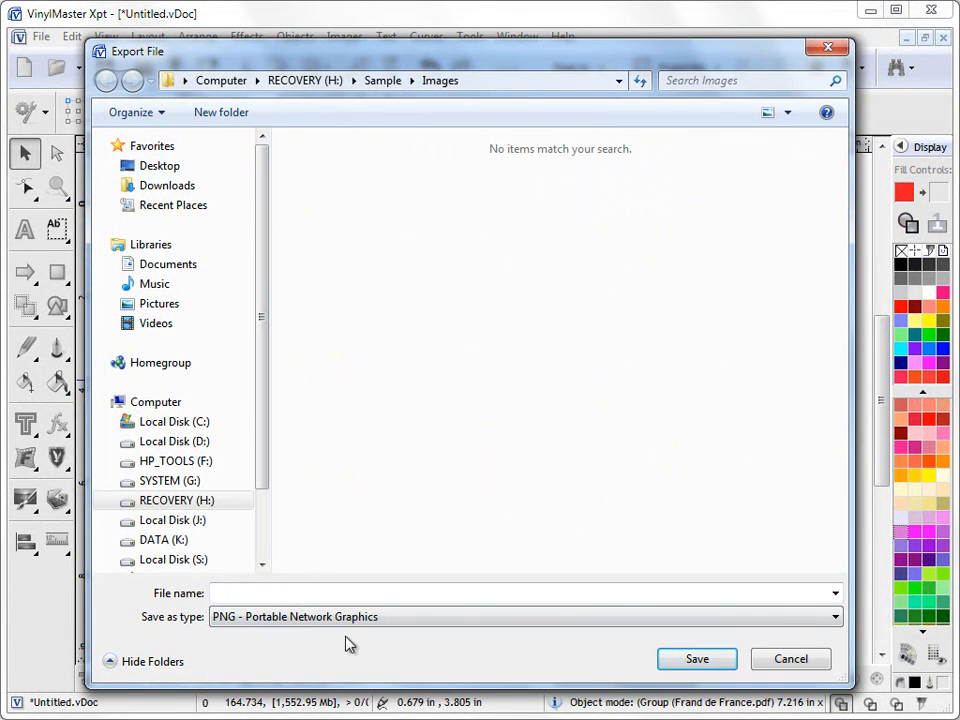
click(342, 594)
text(france)
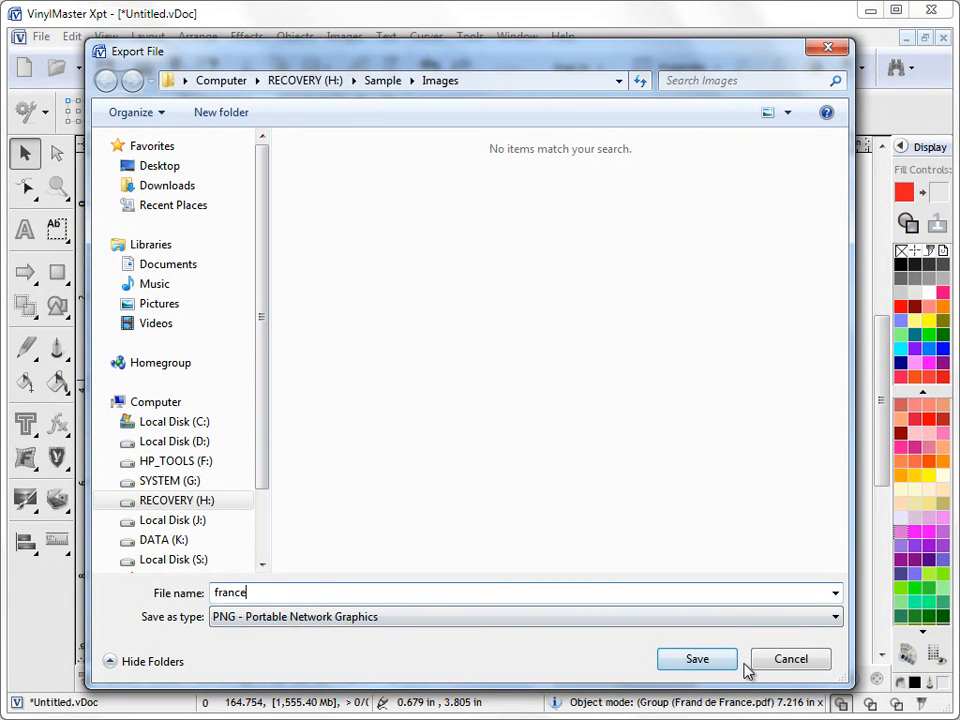
click(697, 658)
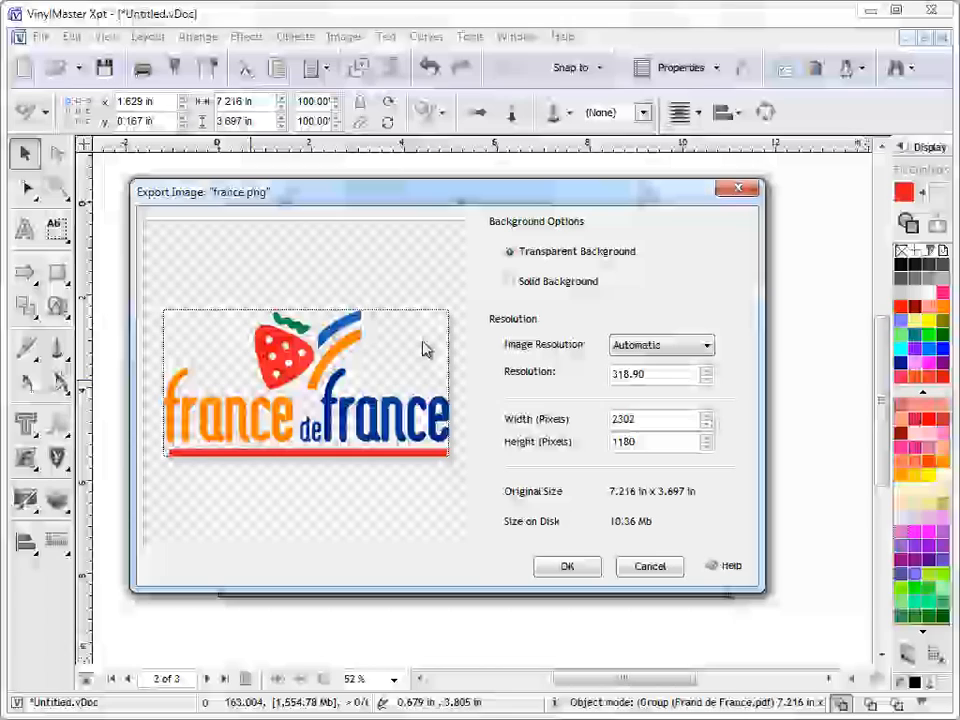
click(510, 283)
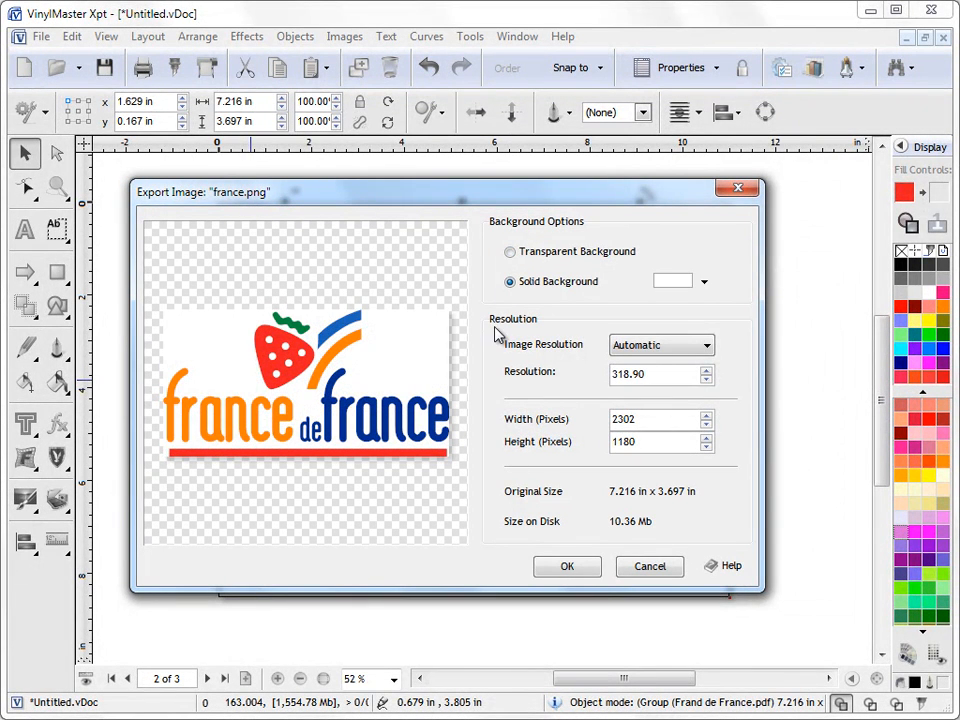
click(704, 281)
click(674, 360)
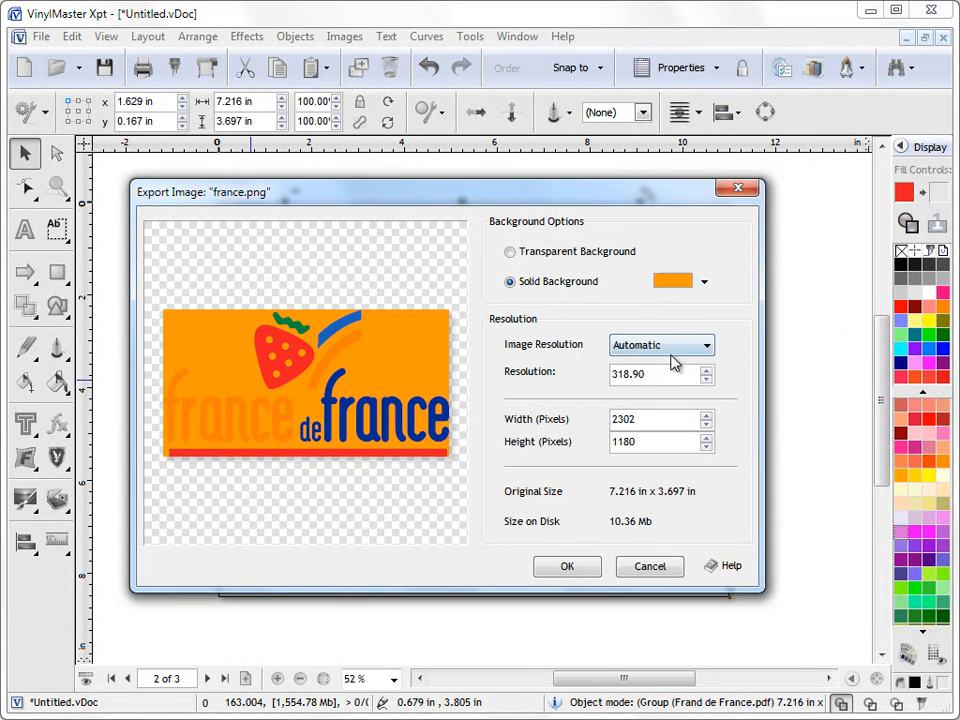
click(704, 282)
click(786, 303)
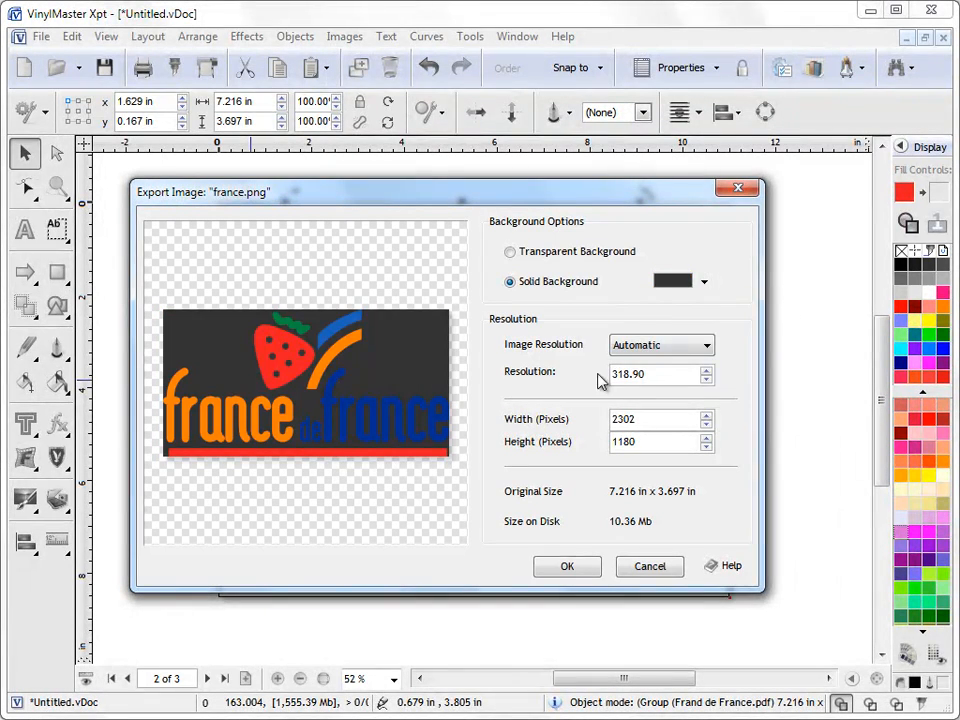
click(704, 282)
click(665, 305)
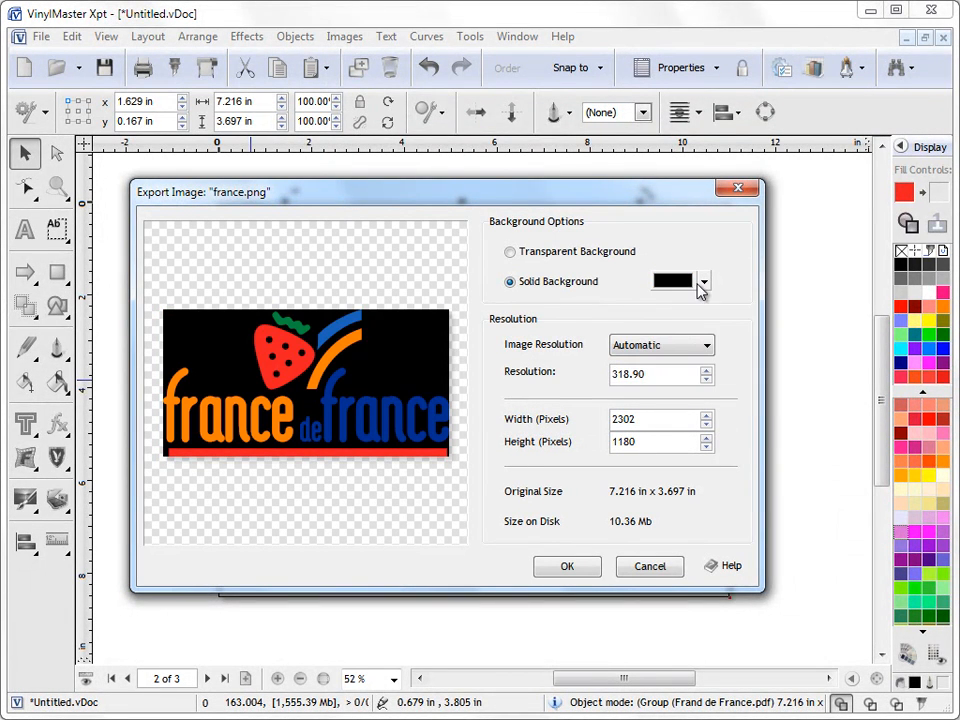
click(698, 284)
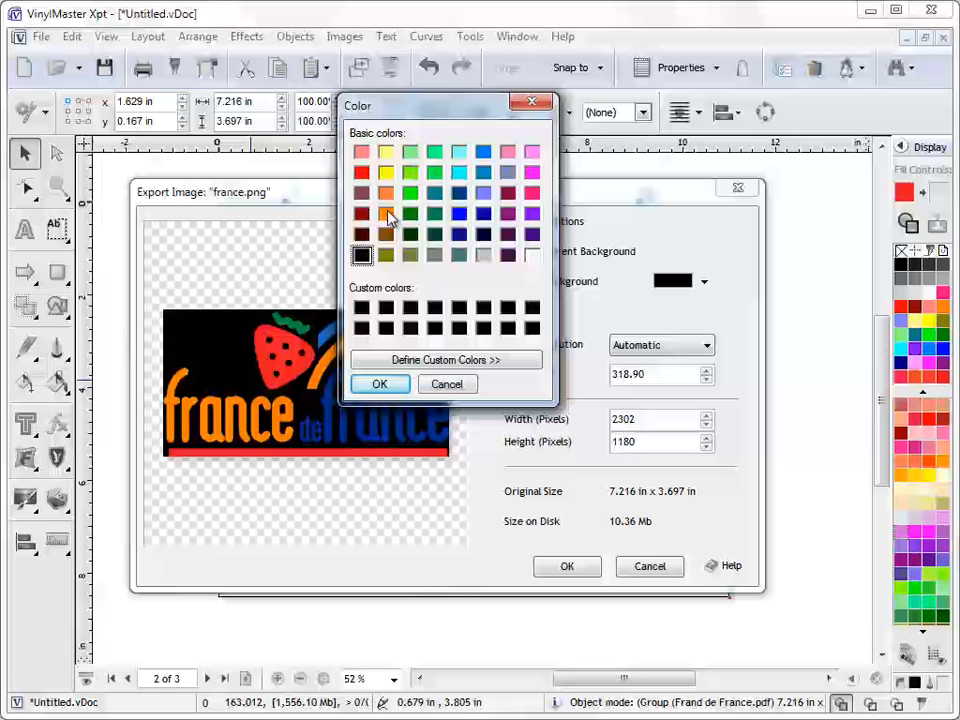
click(430, 360)
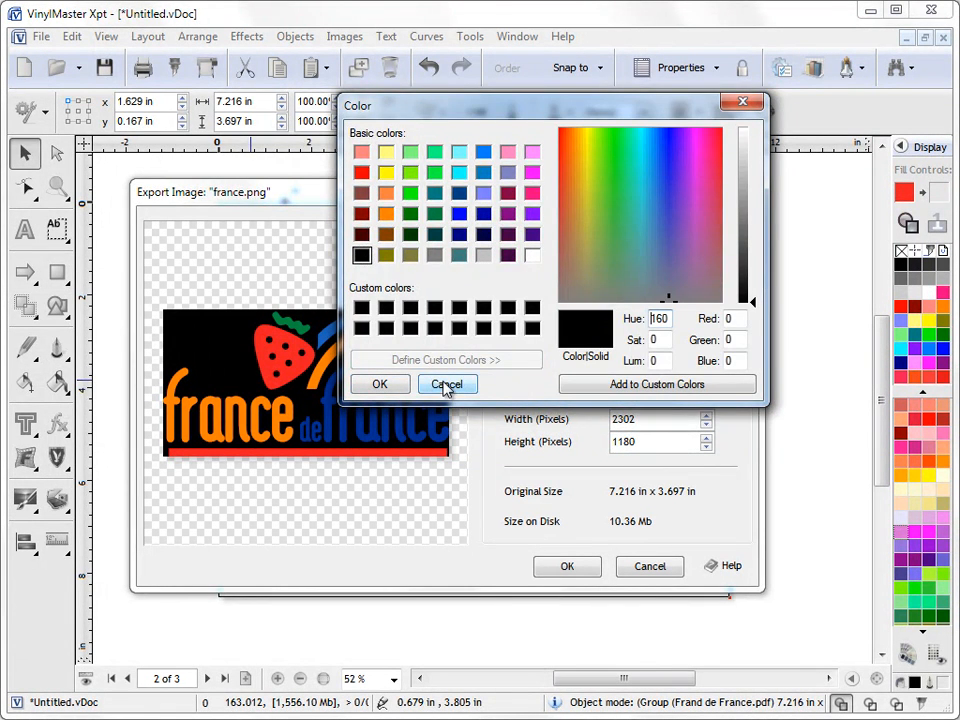
click(441, 385)
click(704, 284)
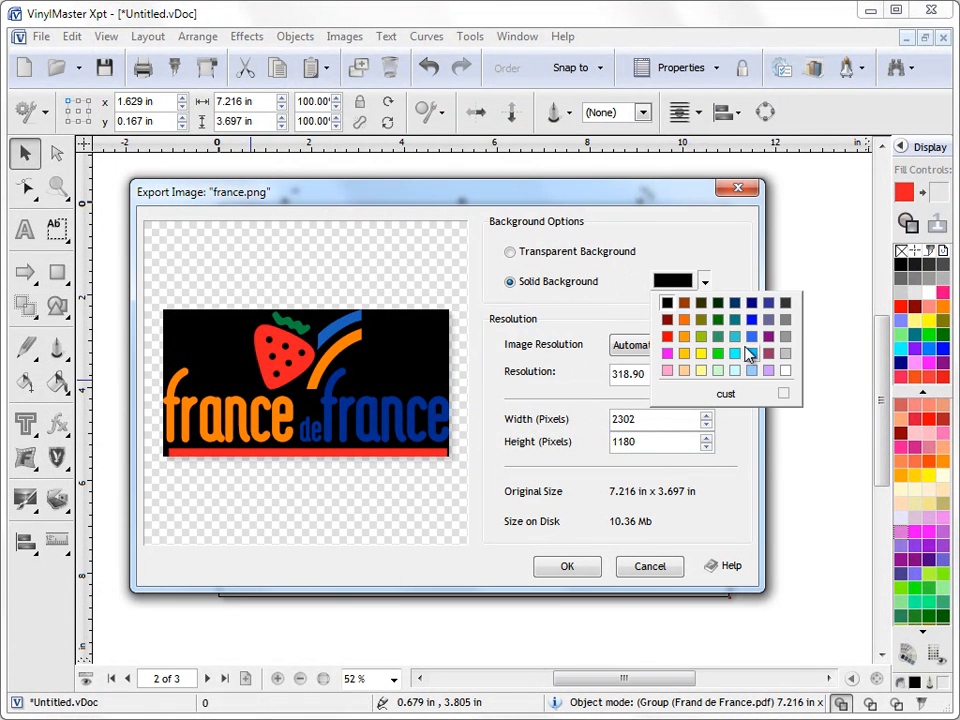
click(786, 379)
click(511, 252)
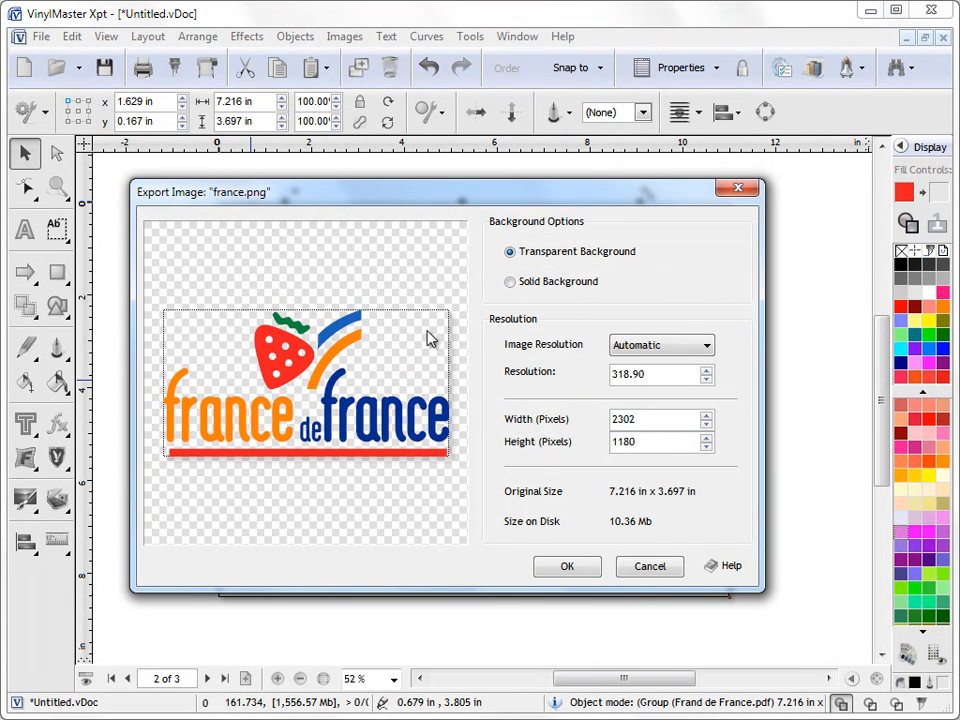
click(679, 373)
drag(640, 419, 606, 421)
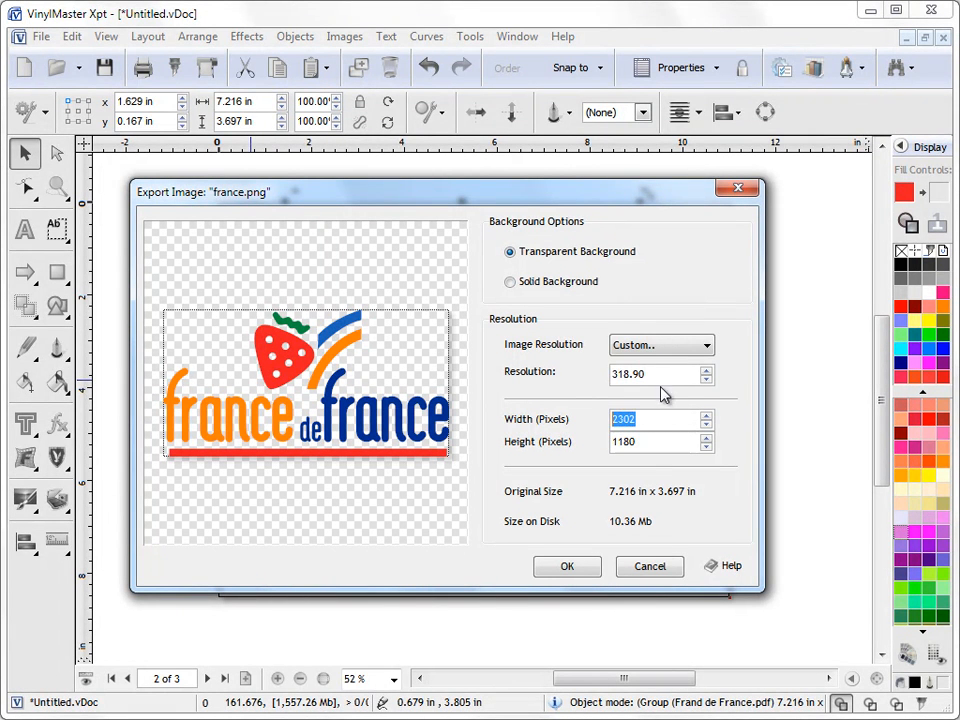
drag(655, 374, 614, 374)
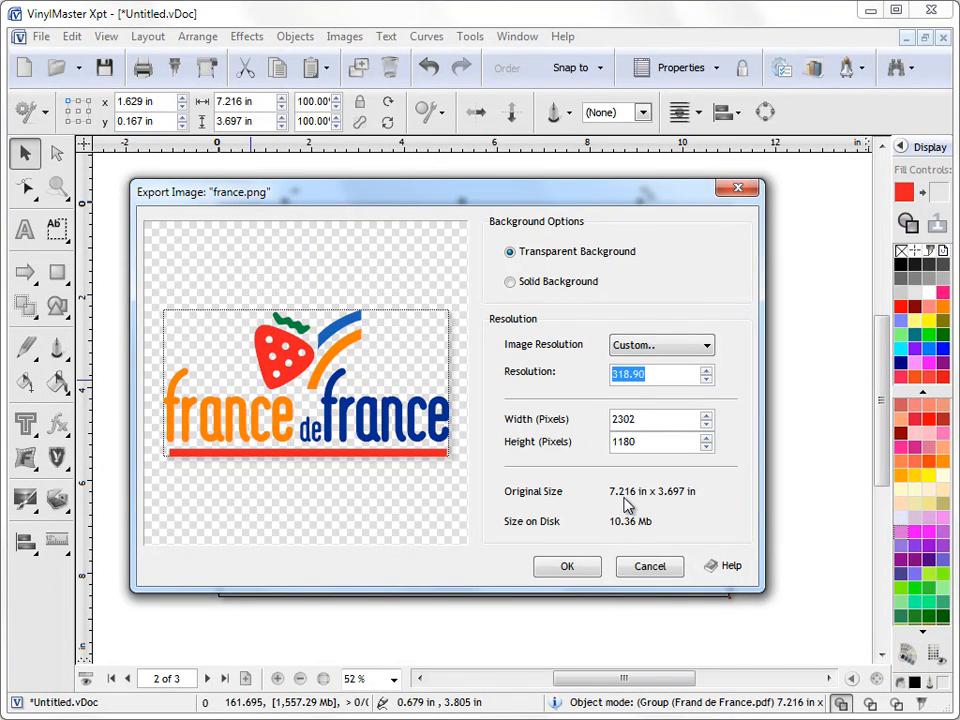
click(664, 443)
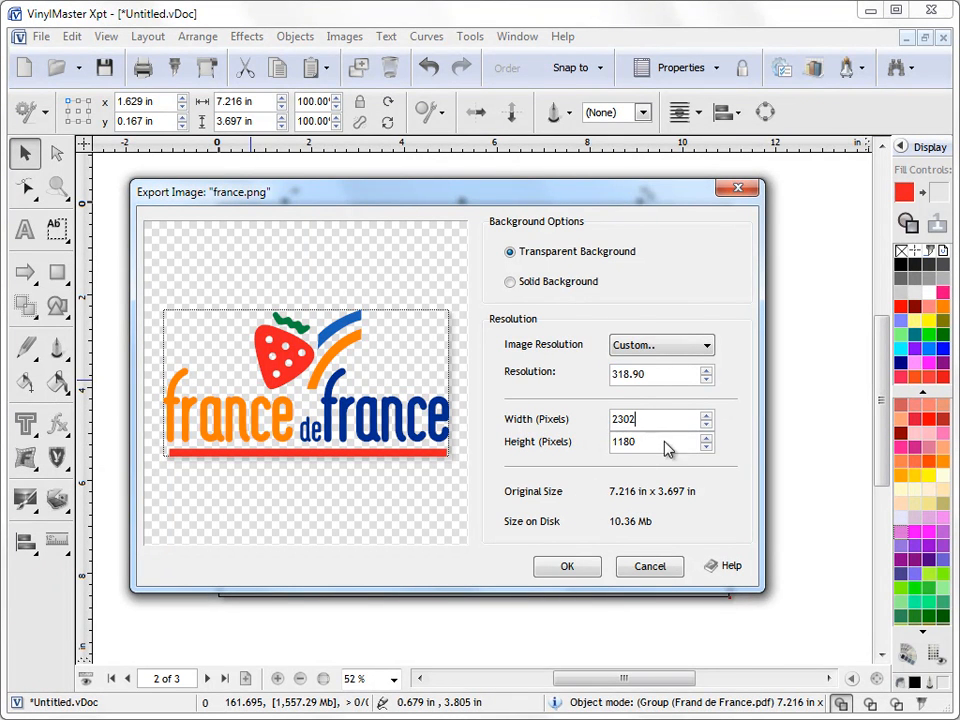
click(640, 418)
click(650, 350)
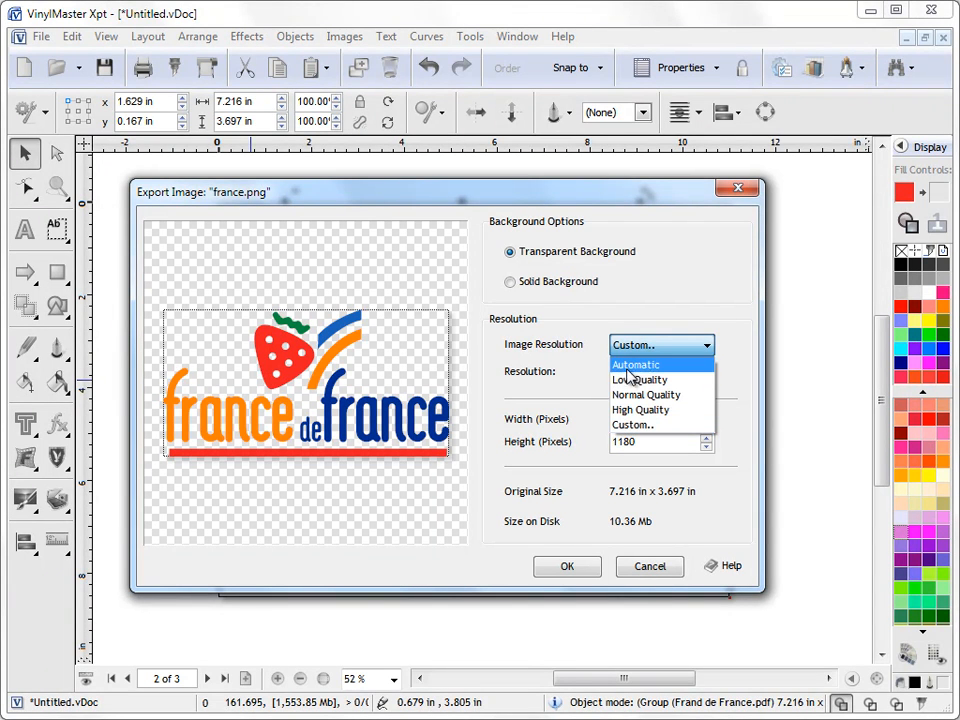
click(634, 364)
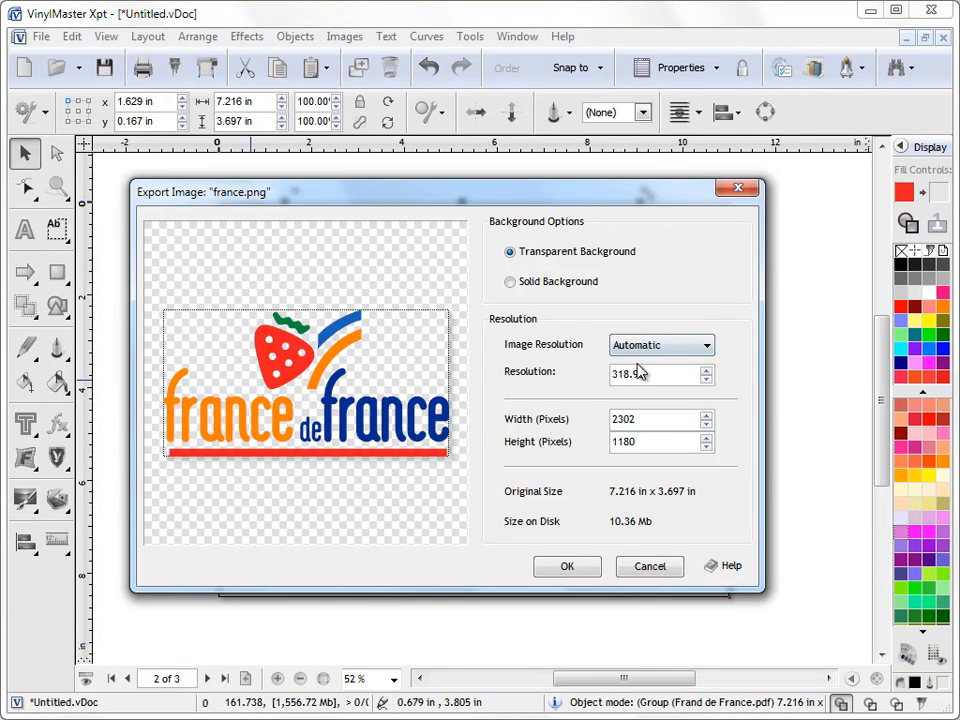
click(645, 350)
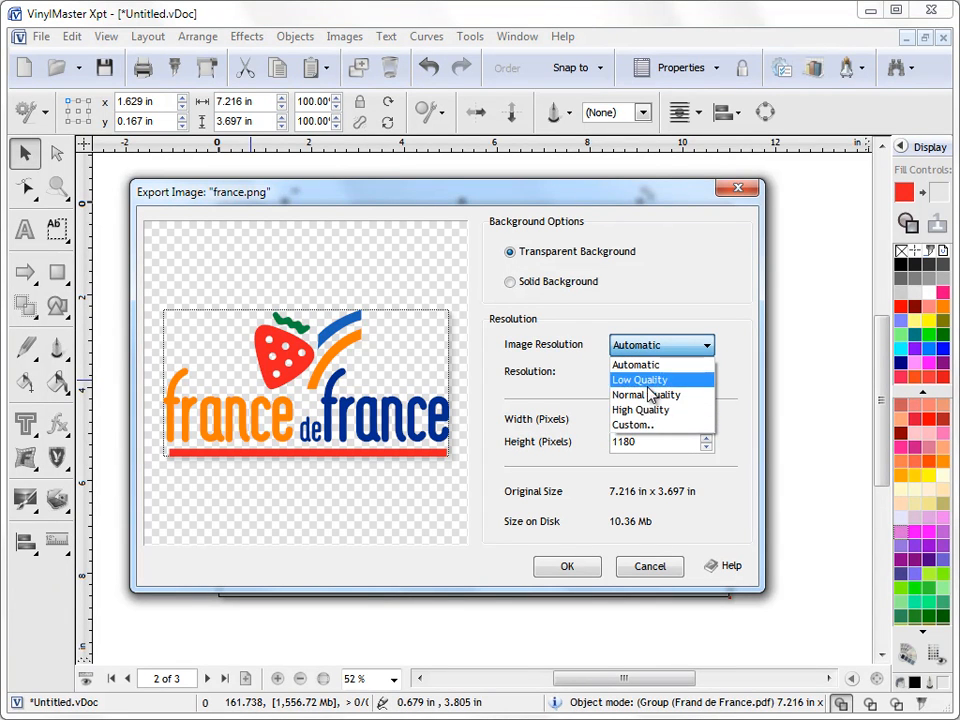
click(598, 392)
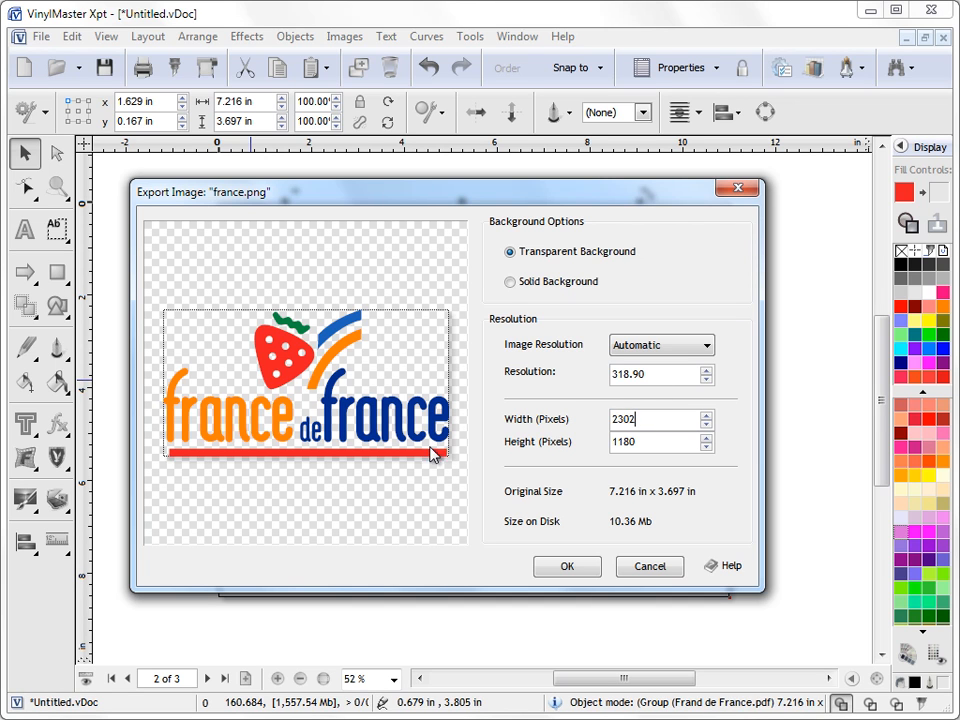
Finish the PNG export, then import france.png as an image placed below the original logo
click(568, 566)
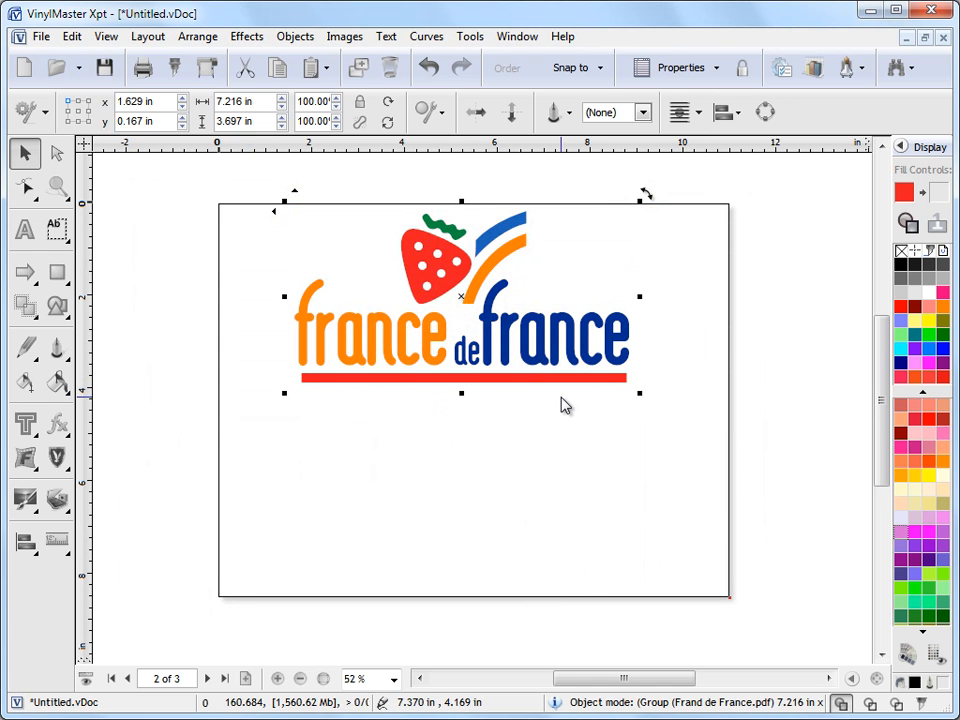
click(531, 463)
click(41, 36)
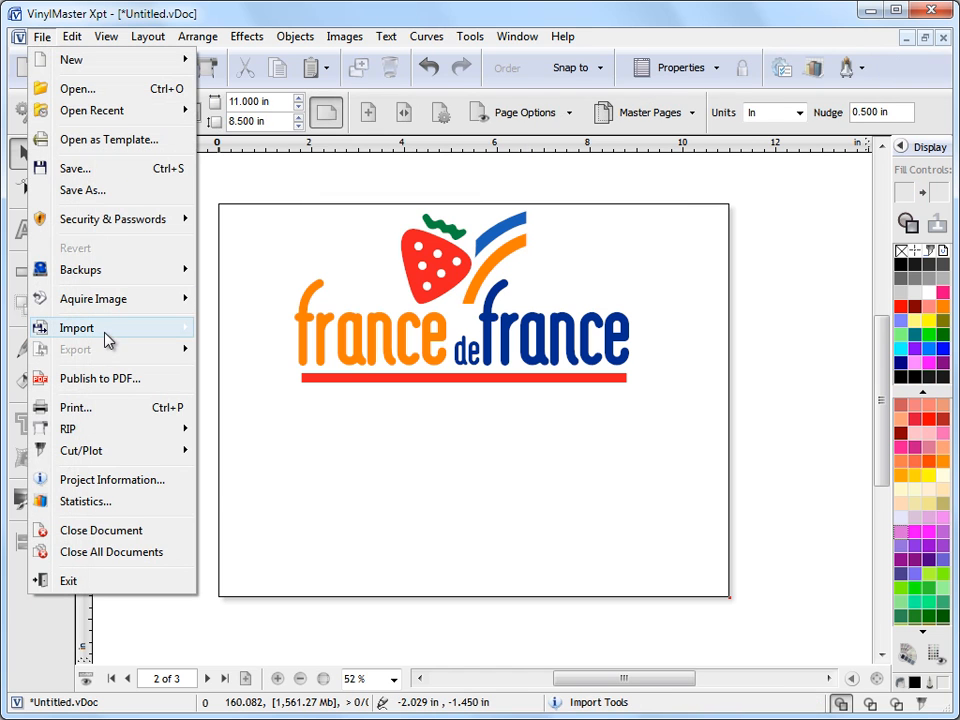
mouse_move(77, 328)
click(240, 356)
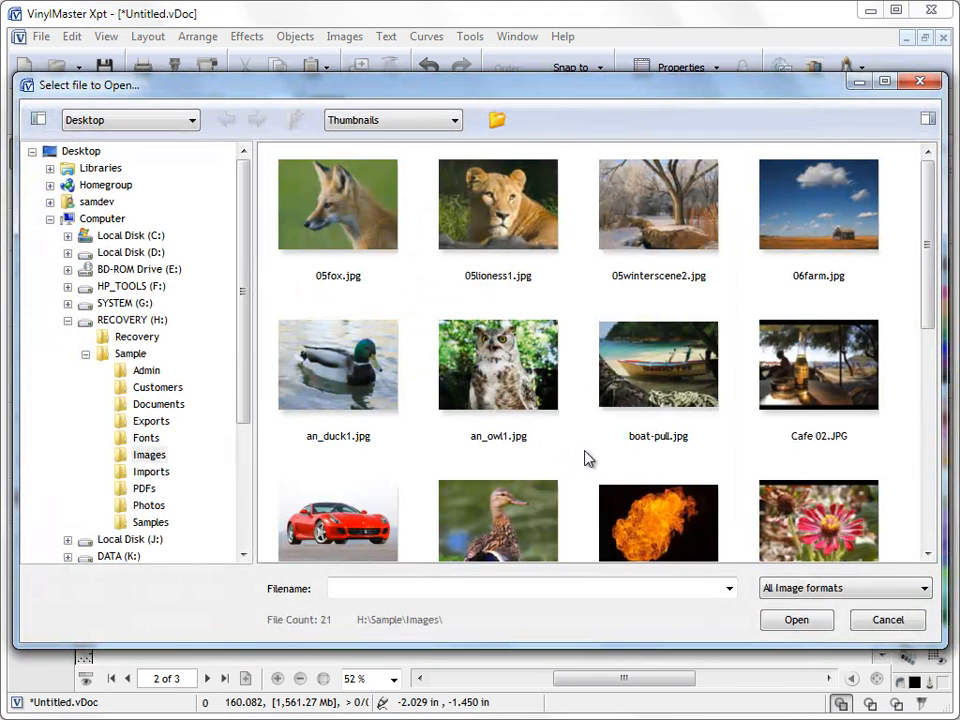
drag(926, 268, 940, 475)
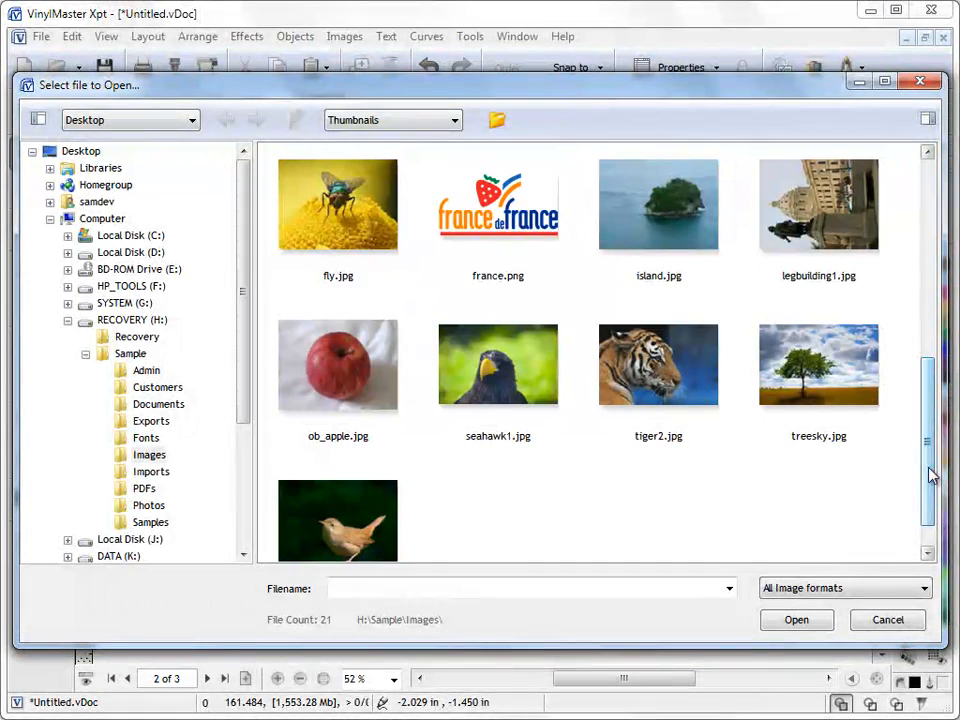
click(486, 216)
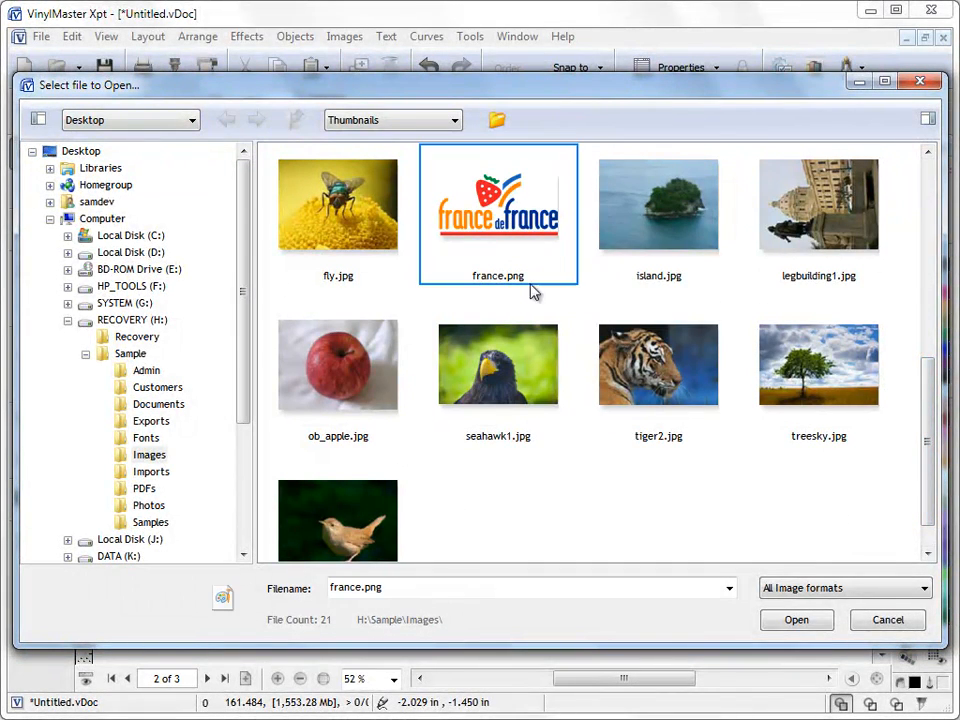
click(793, 621)
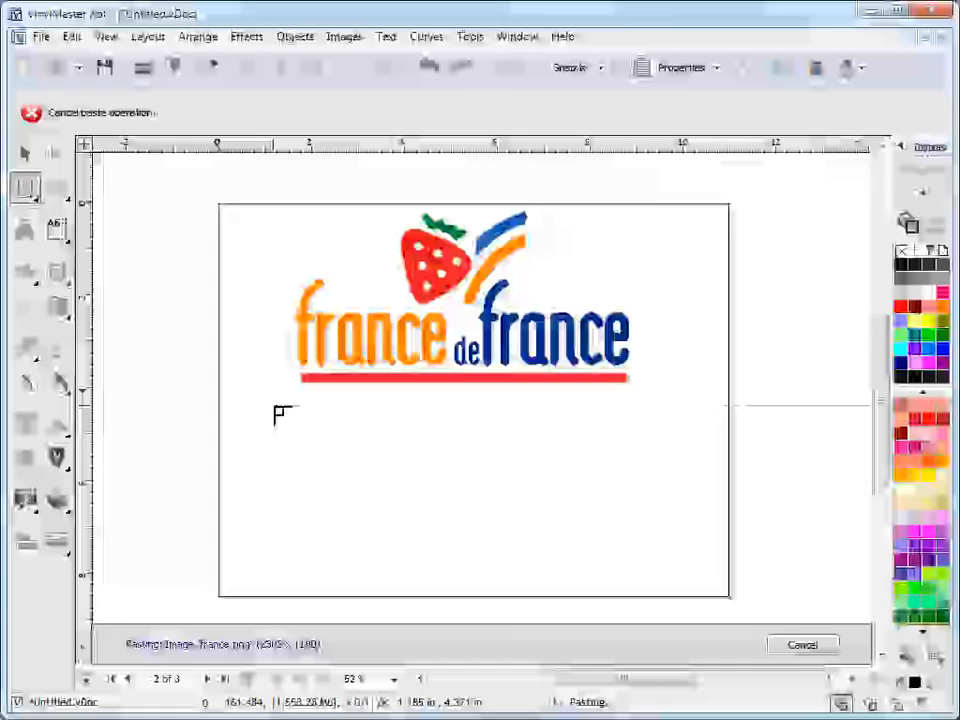
drag(275, 411, 643, 589)
drag(450, 493, 472, 487)
click(752, 461)
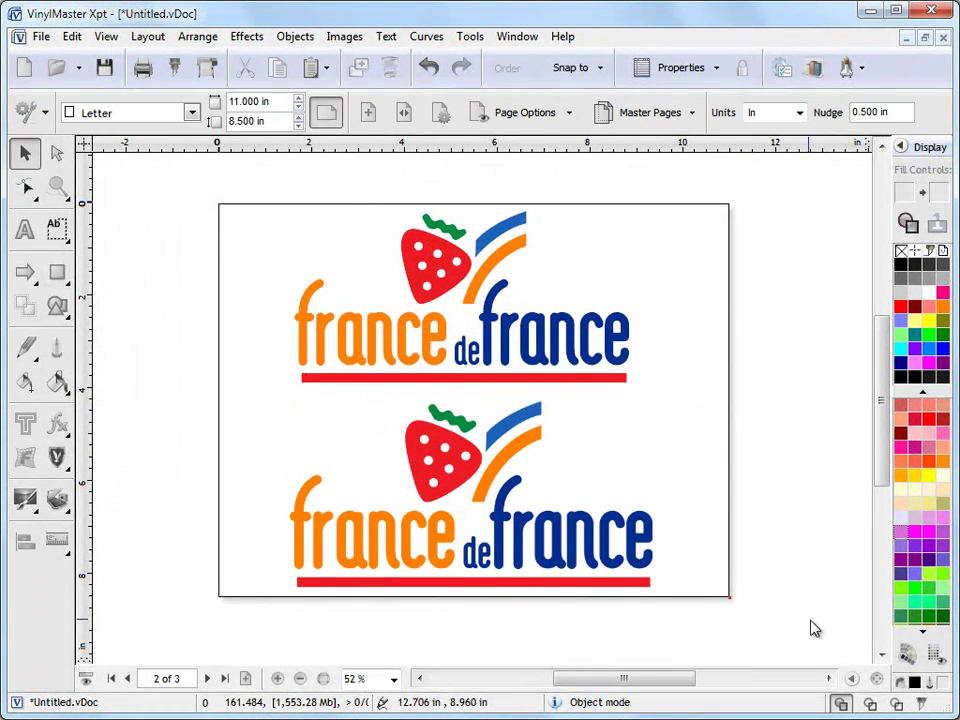
click(870, 703)
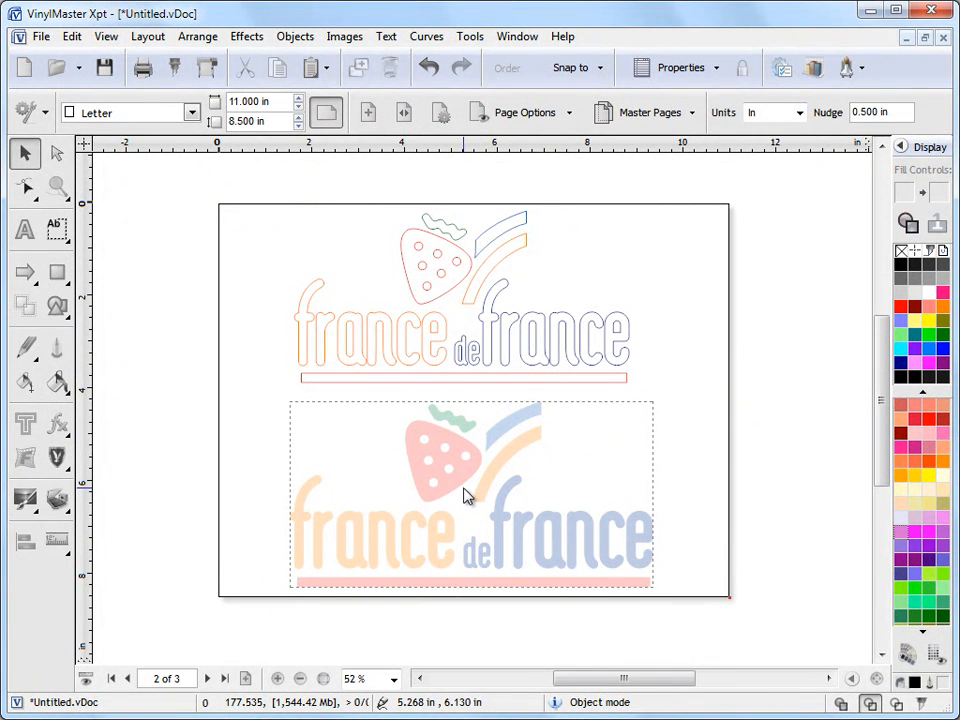
click(843, 703)
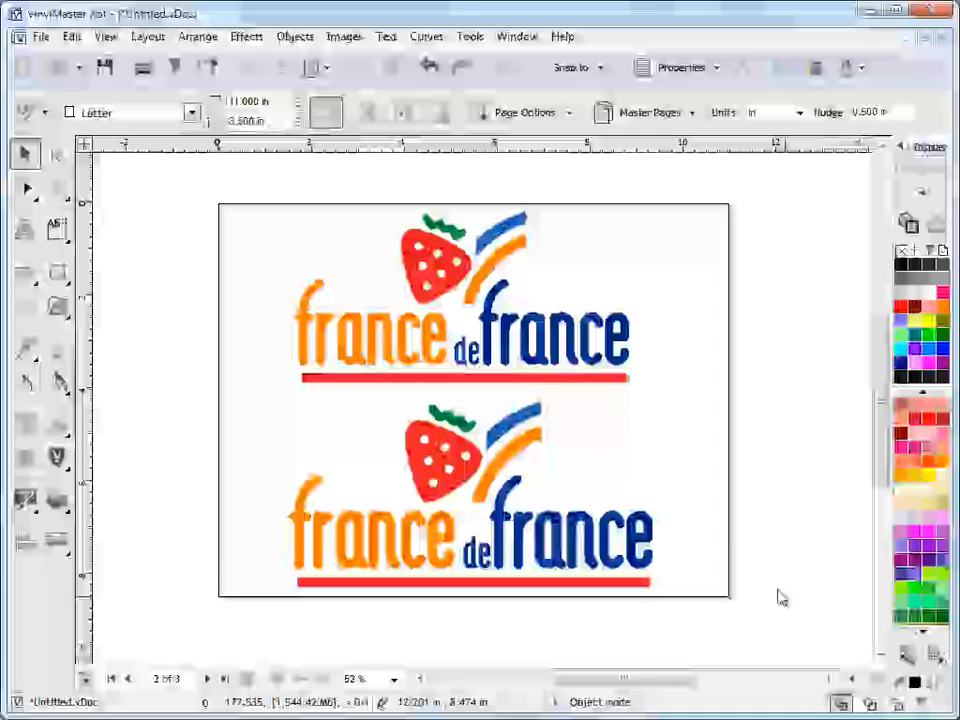
click(535, 530)
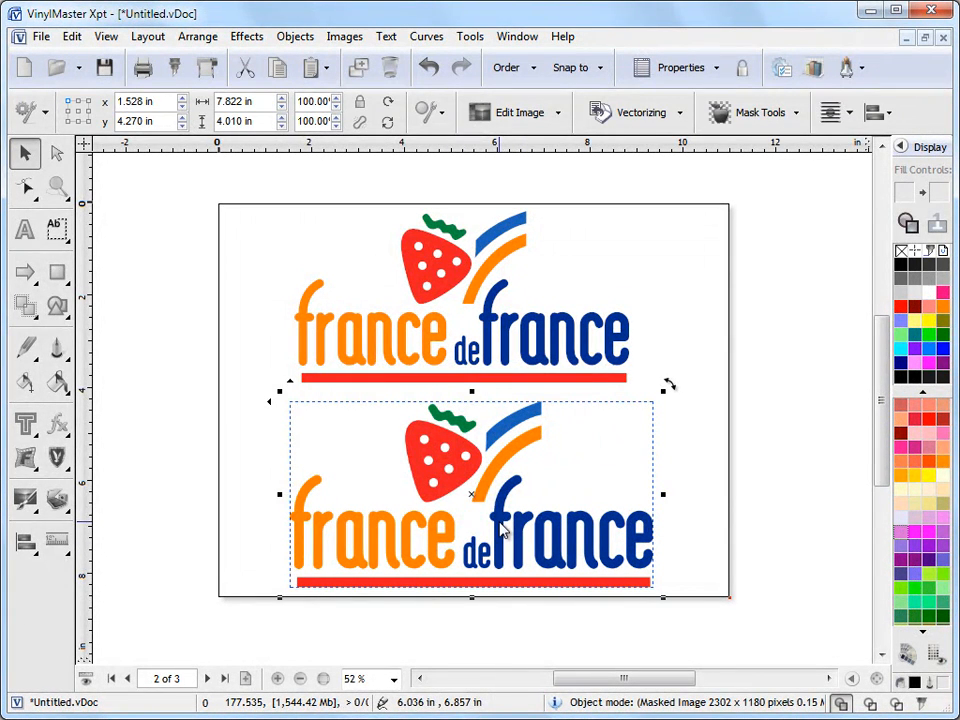
click(765, 495)
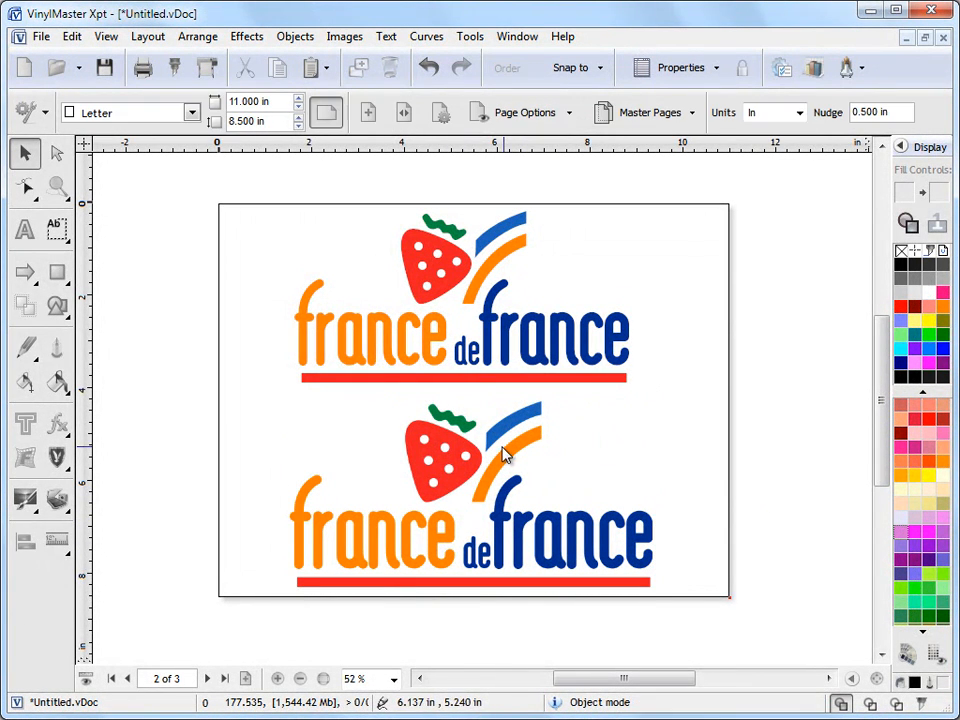
click(511, 456)
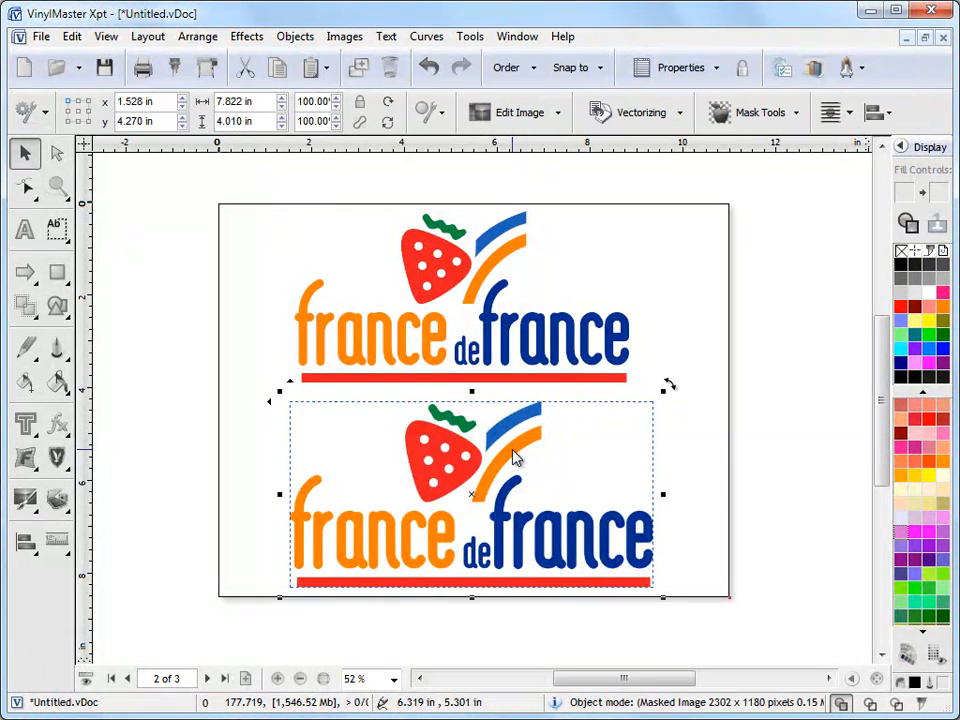
Delete both France de France logos from page 2
key(Delete)
click(510, 380)
key(Delete)
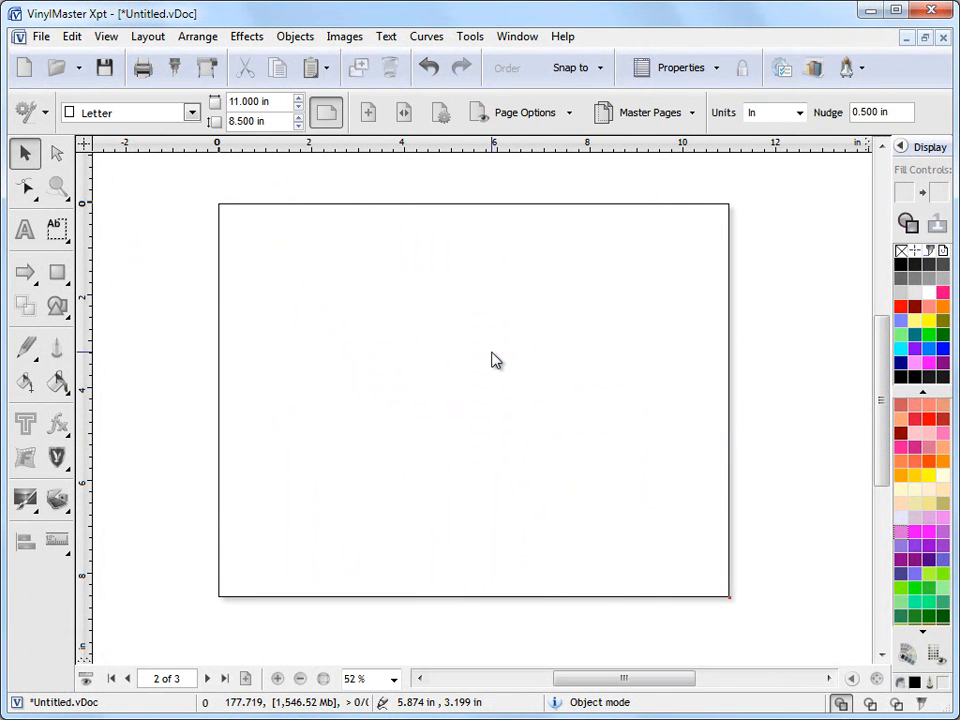
Import Savannah.pdf from Sample\Imports with the PDF file type filter and place it on page 2
click(44, 38)
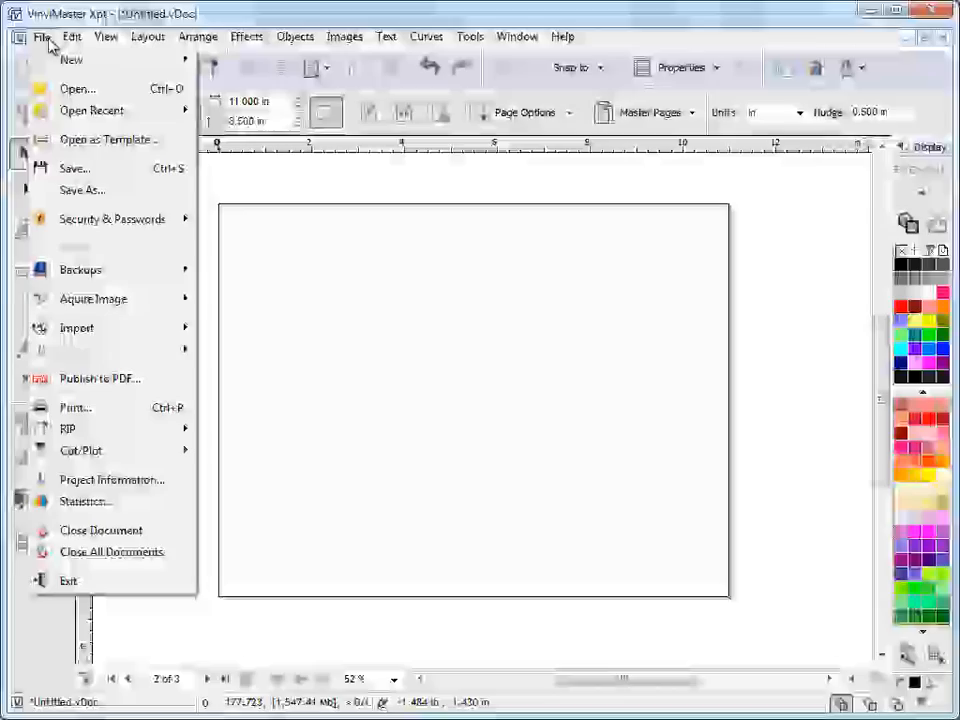
mouse_move(77, 328)
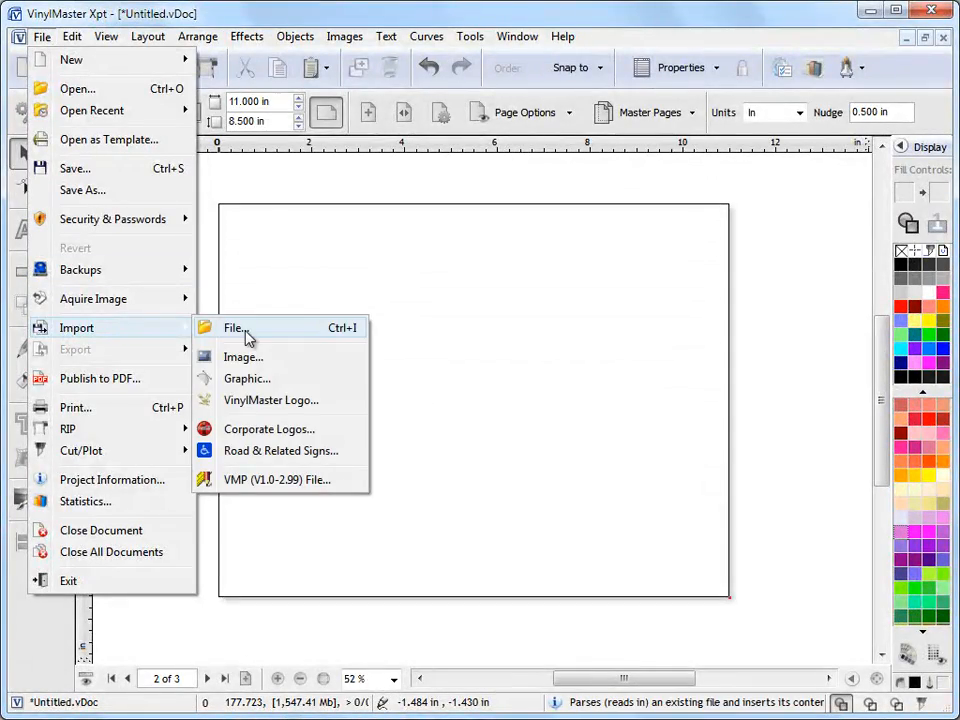
click(236, 328)
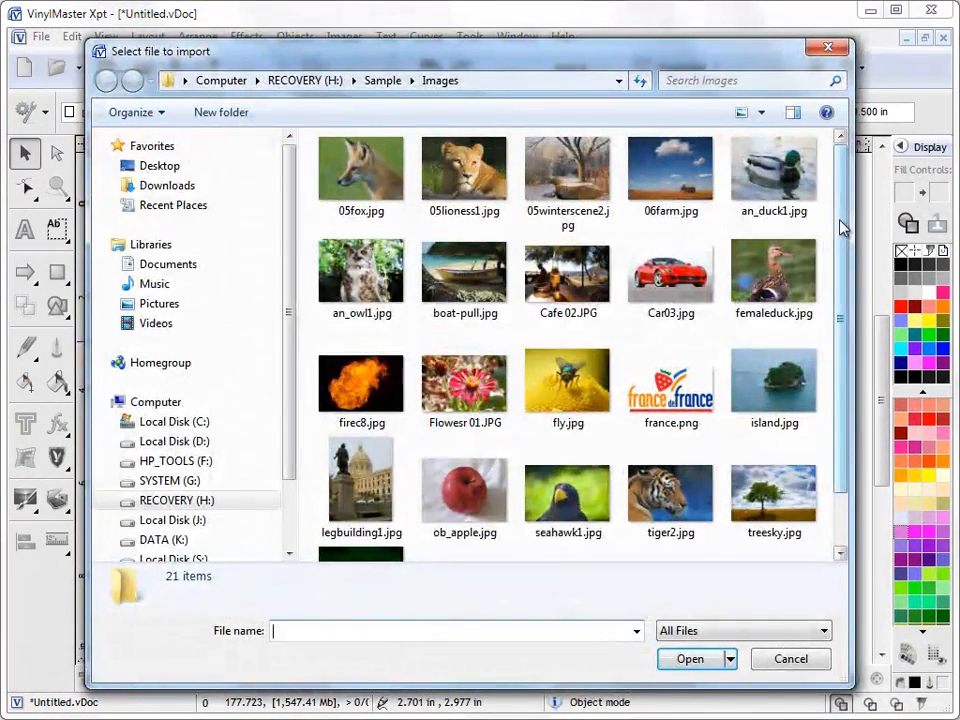
scroll(842, 230, down, 2)
scroll(841, 232, up, 2)
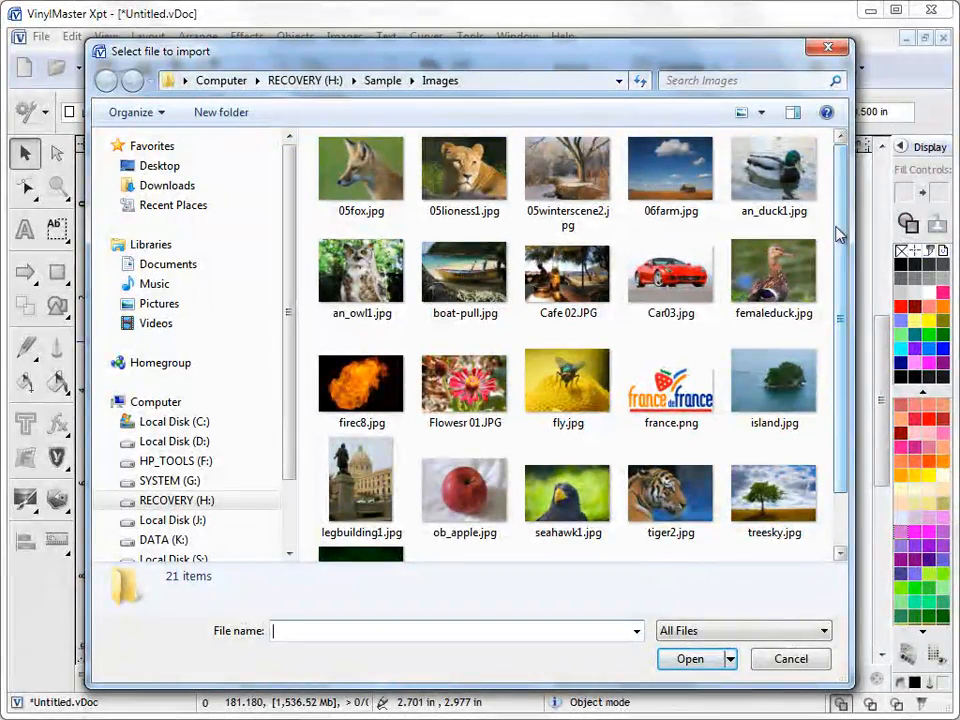
click(700, 630)
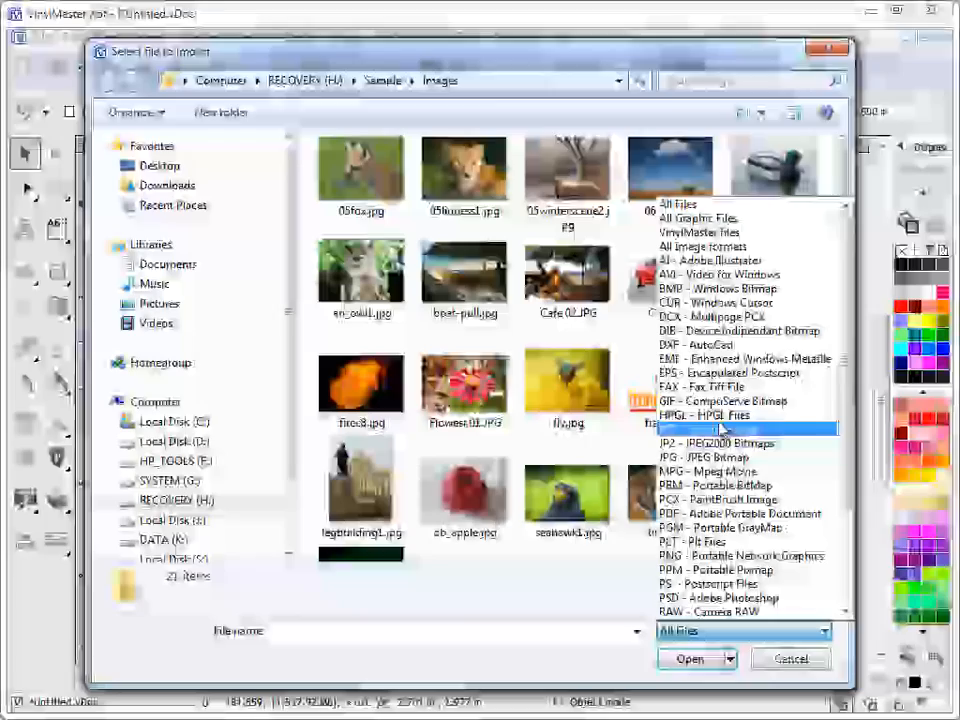
click(715, 513)
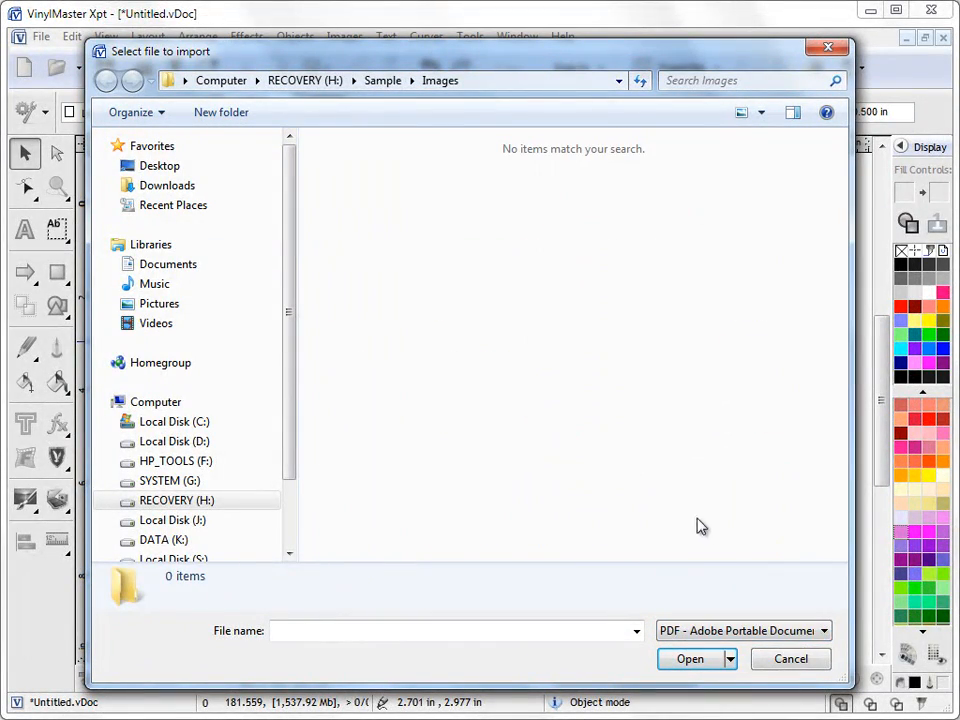
click(384, 80)
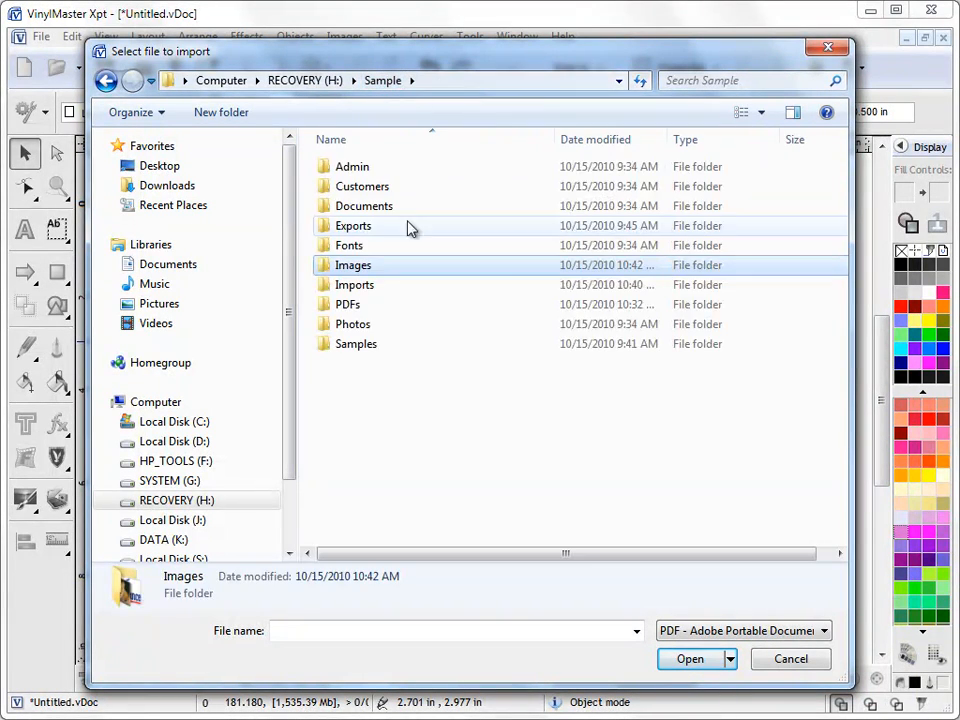
double_click(362, 287)
click(505, 478)
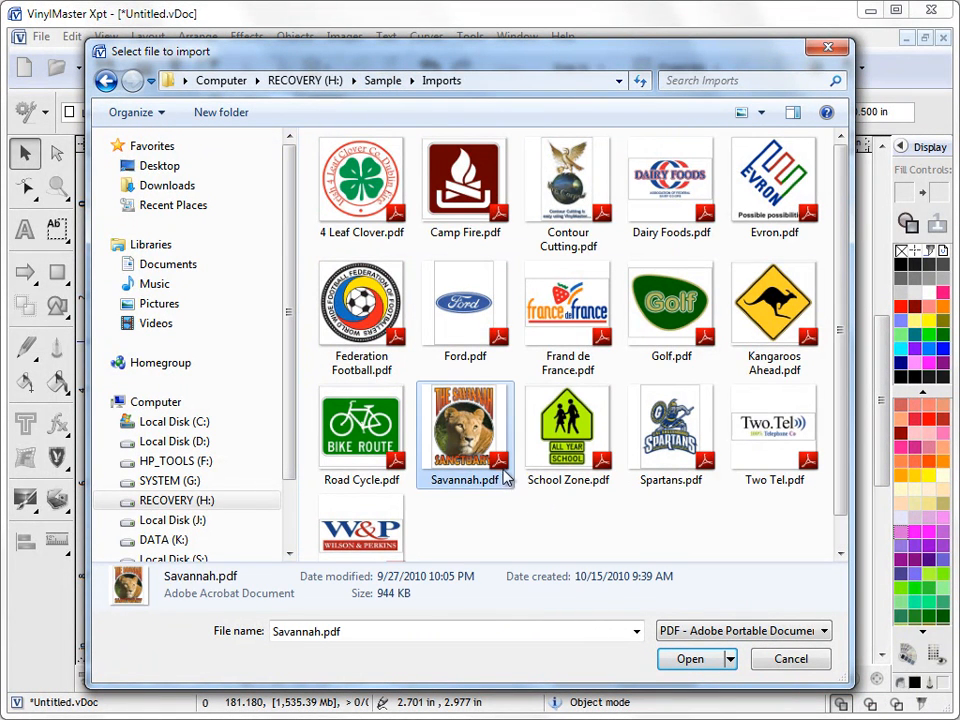
click(691, 660)
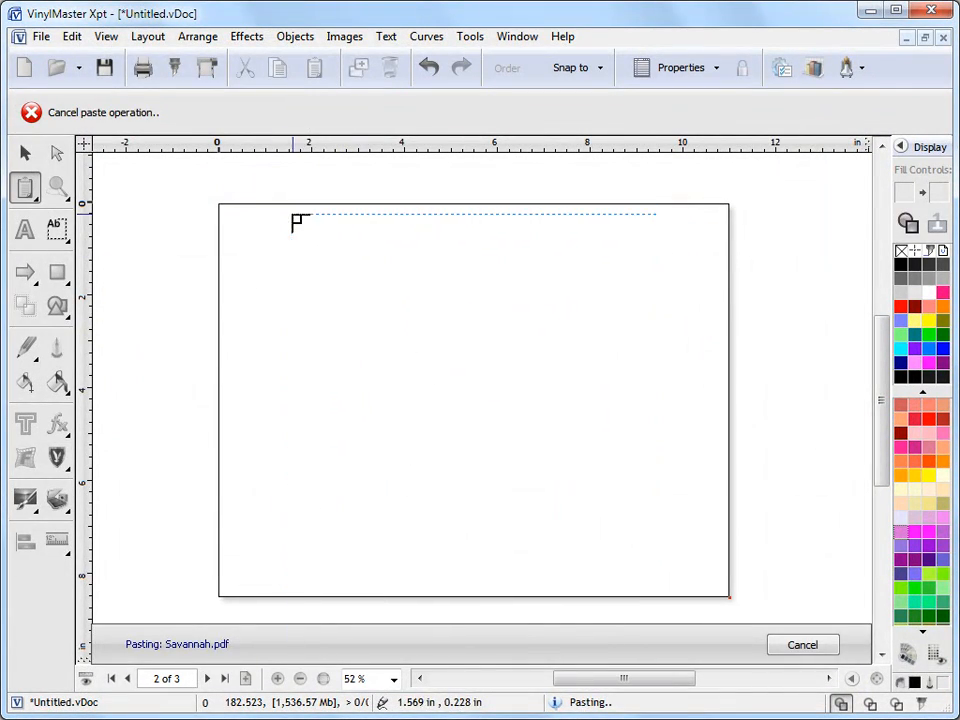
click(315, 222)
Switch page 2 to portrait, move the Savannah poster onto it and select the poster group
click(266, 266)
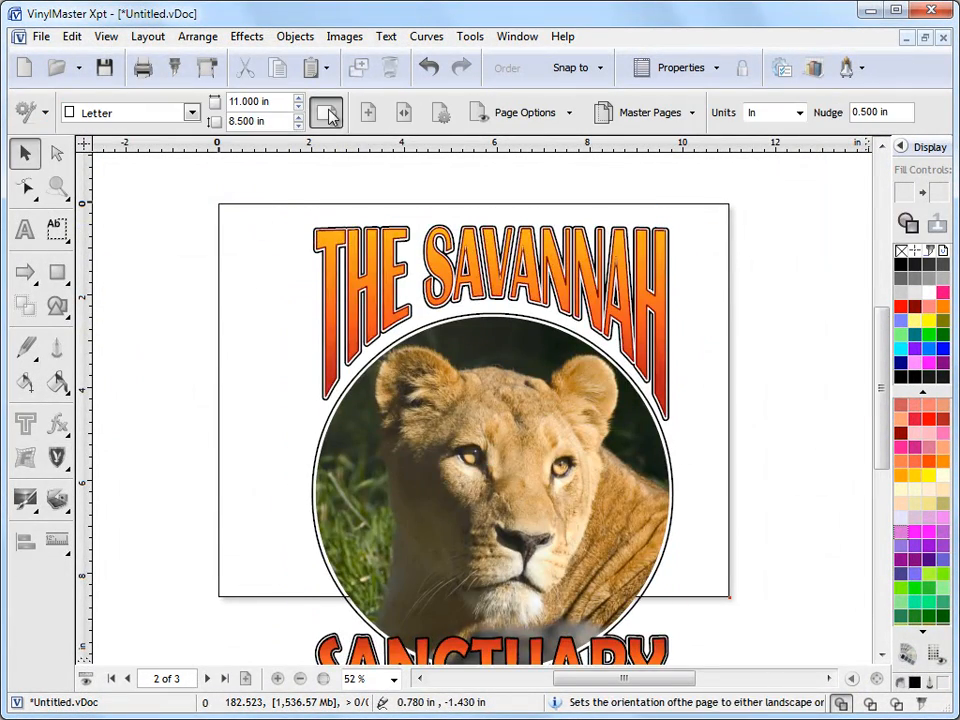
click(330, 115)
drag(521, 282, 462, 278)
scroll(686, 354, up, 1)
click(700, 354)
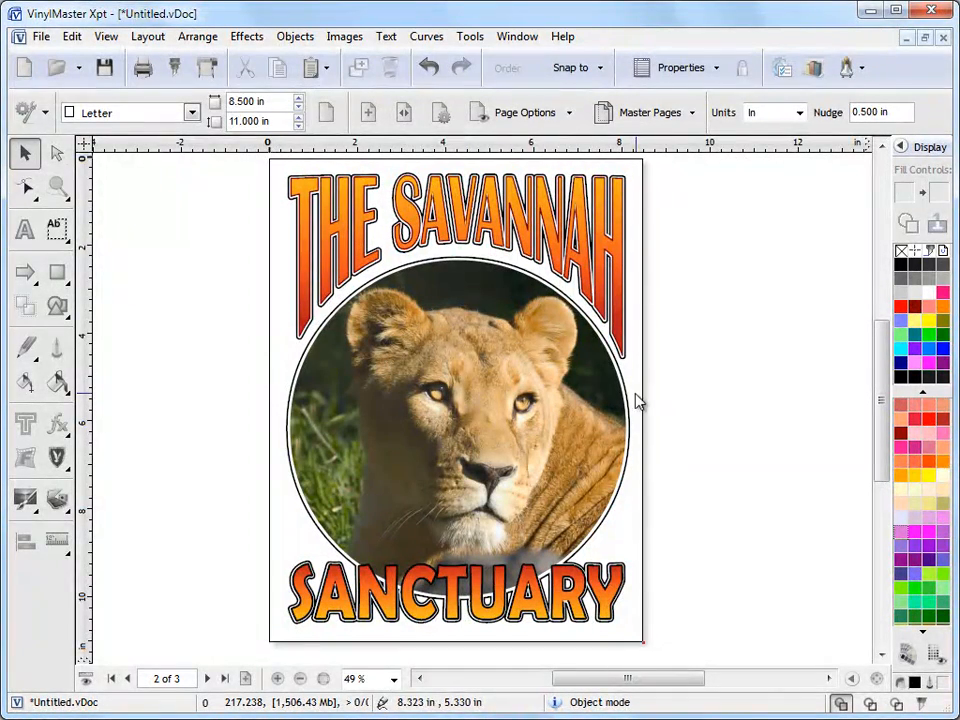
click(570, 437)
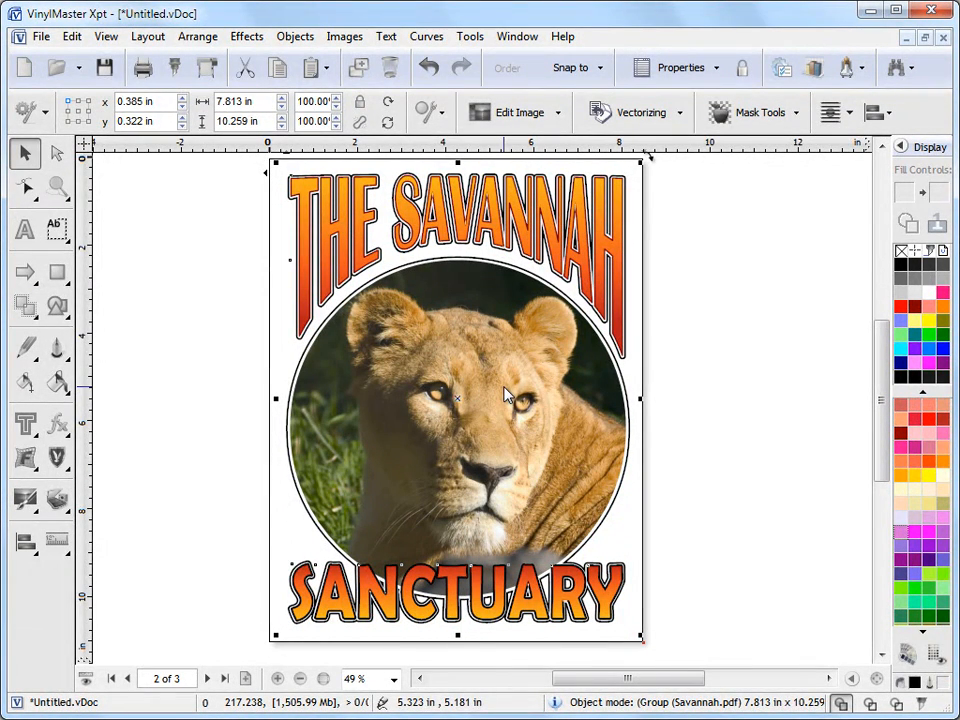
click(42, 36)
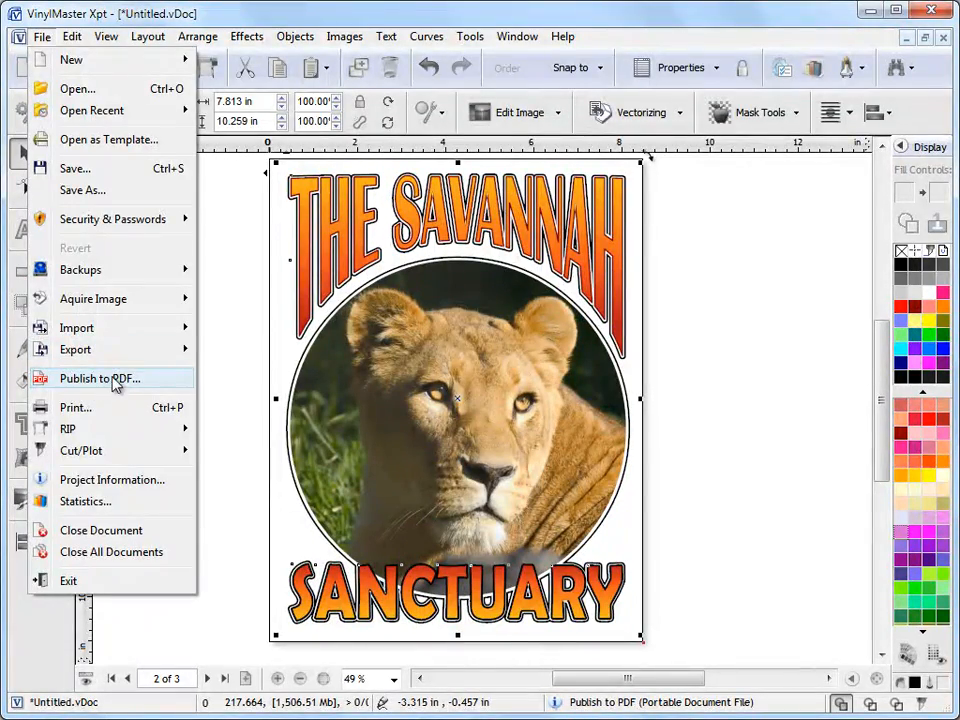
Publish to PDF, renaming the file to Savannah1.pdf in the Imports folder
click(121, 380)
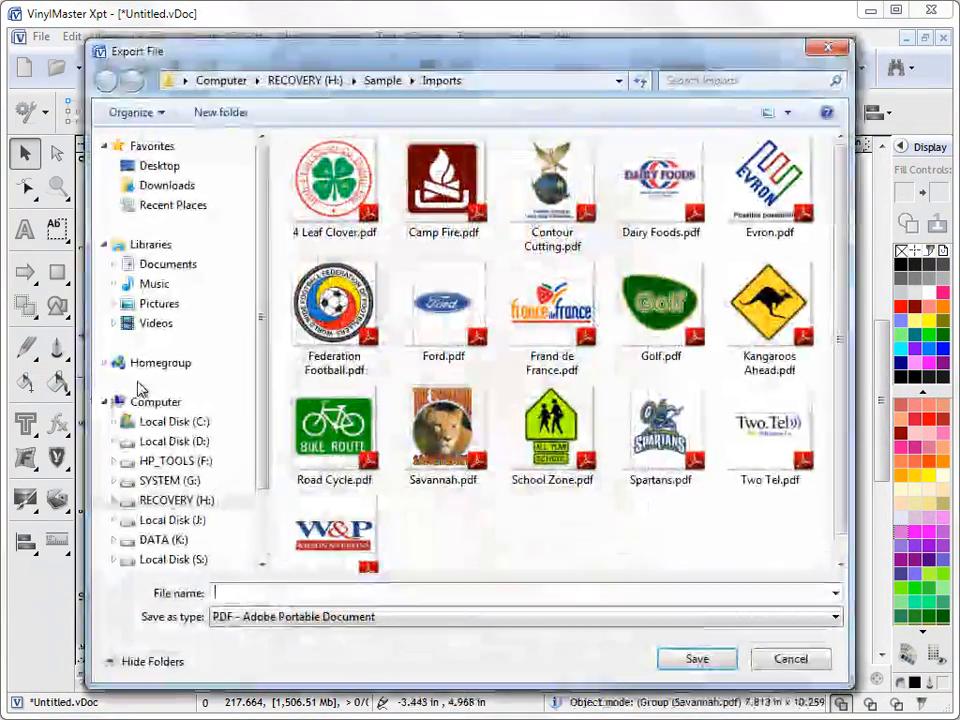
click(443, 430)
double_click(246, 592)
key(Right)
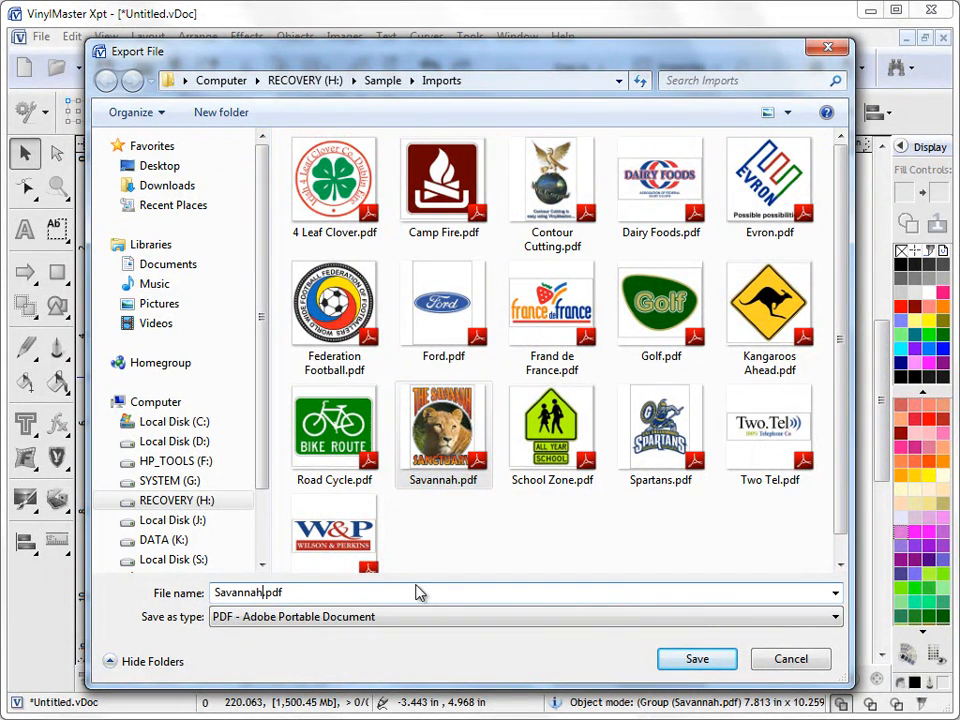
text(1)
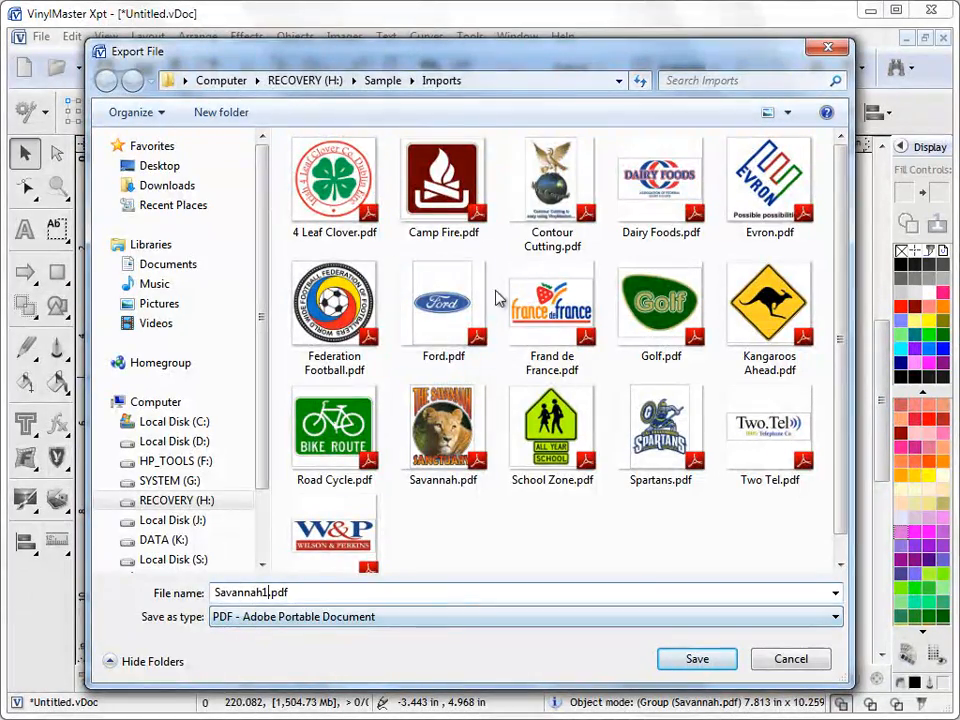
click(695, 658)
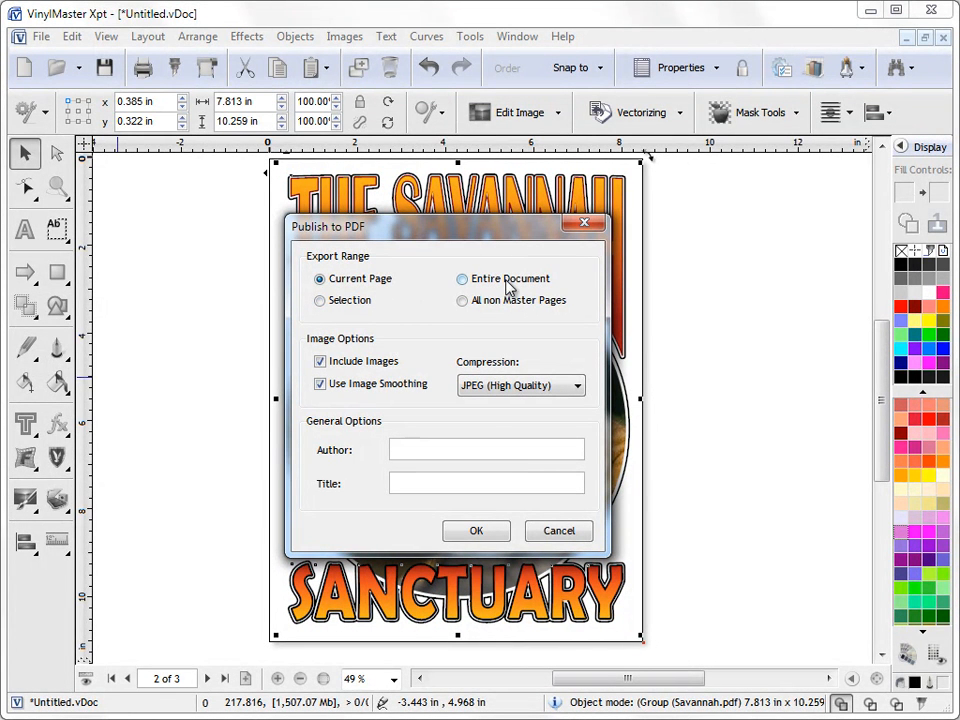
Set the PDF range to Current Page with images included
click(460, 279)
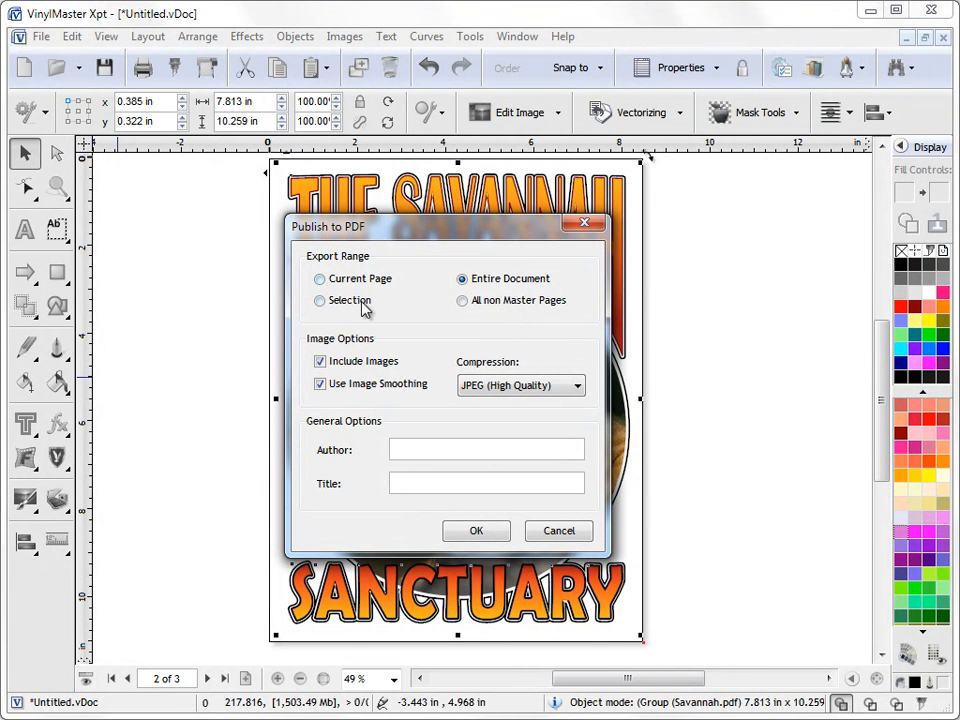
click(320, 279)
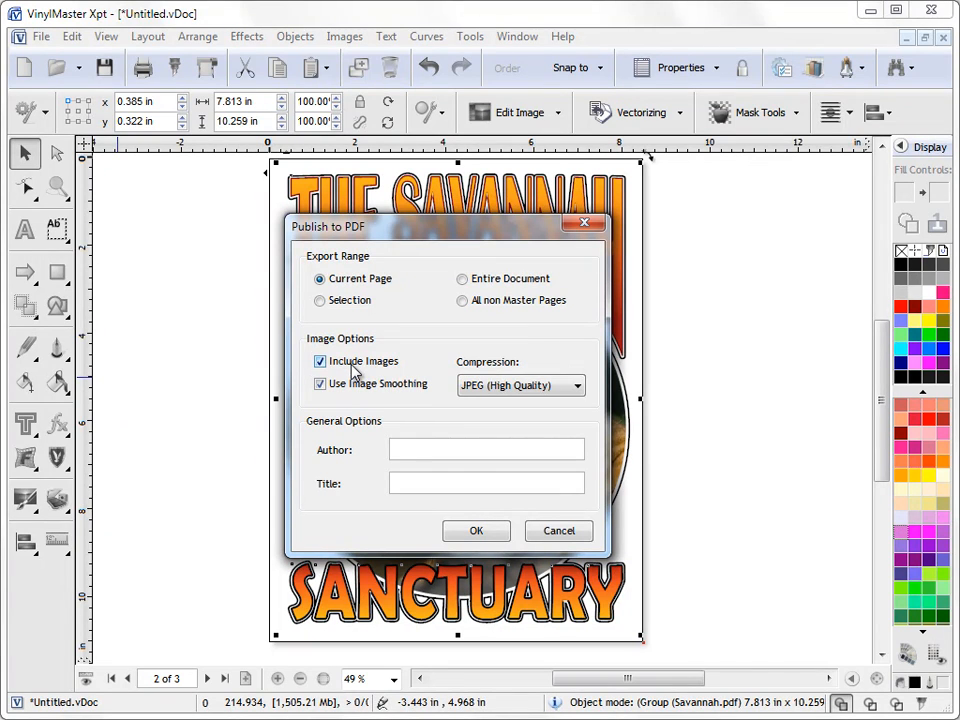
click(364, 365)
click(367, 367)
Keep JPEG (High Quality) image compression and publish the page as Savannah1.pdf
click(503, 385)
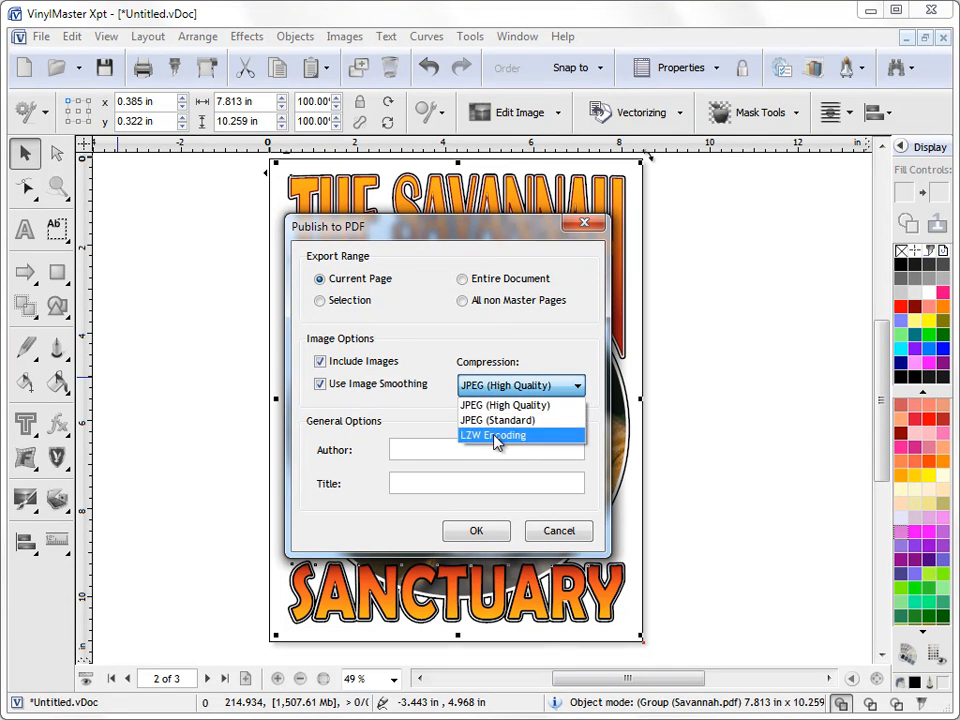
click(500, 405)
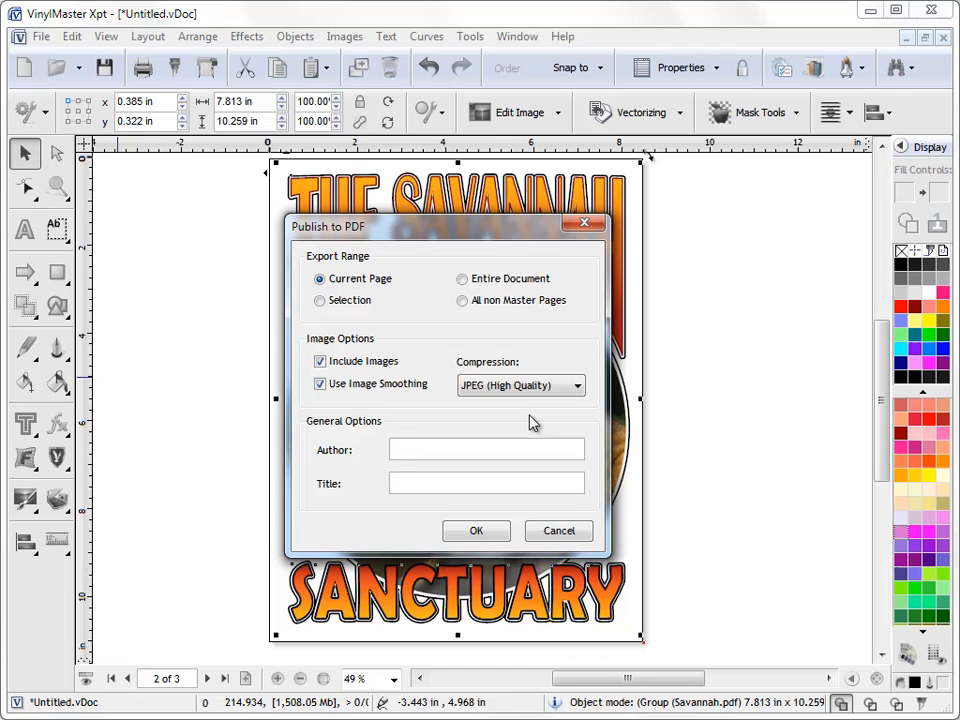
click(543, 395)
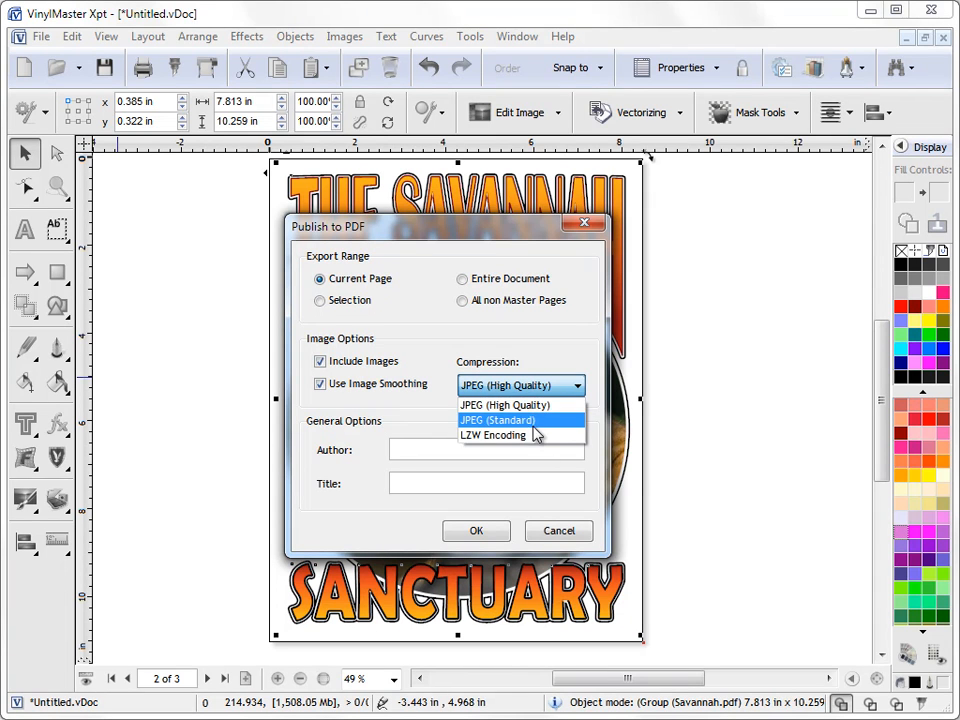
click(534, 422)
click(538, 392)
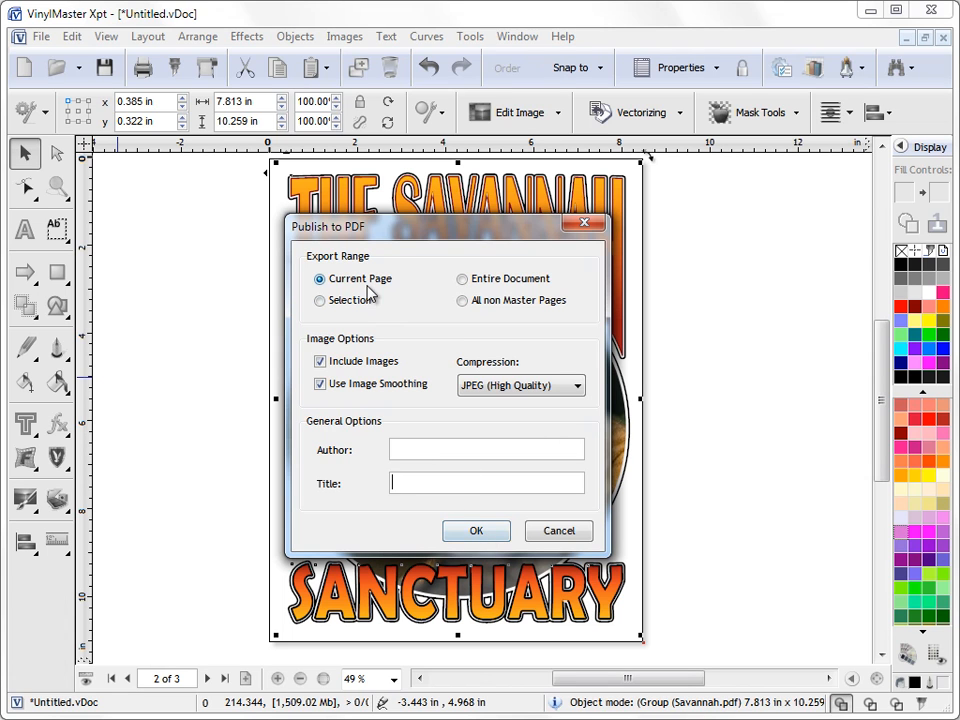
click(490, 535)
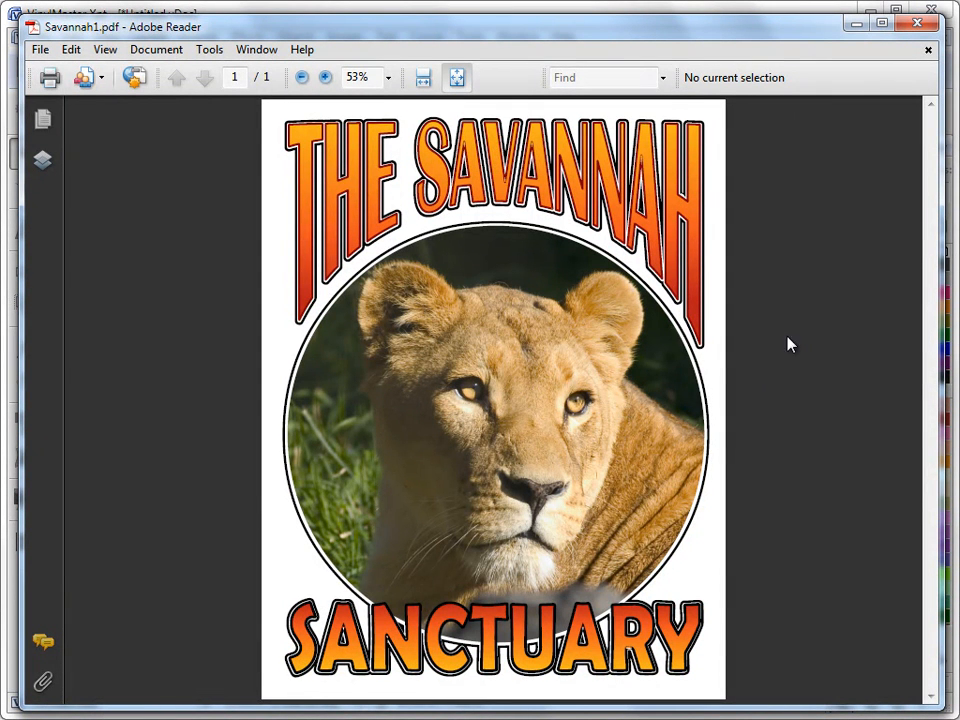
Close Adobe Reader after reviewing the Savannah1.pdf poster
click(921, 30)
Switch to page 3 and set it to portrait orientation
click(705, 335)
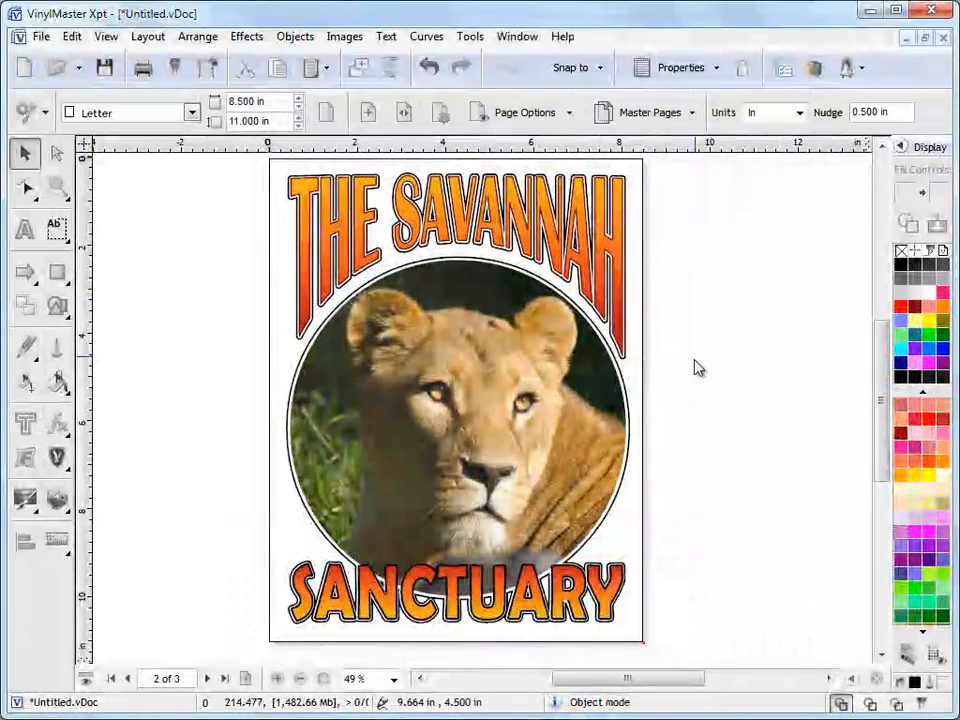
click(206, 678)
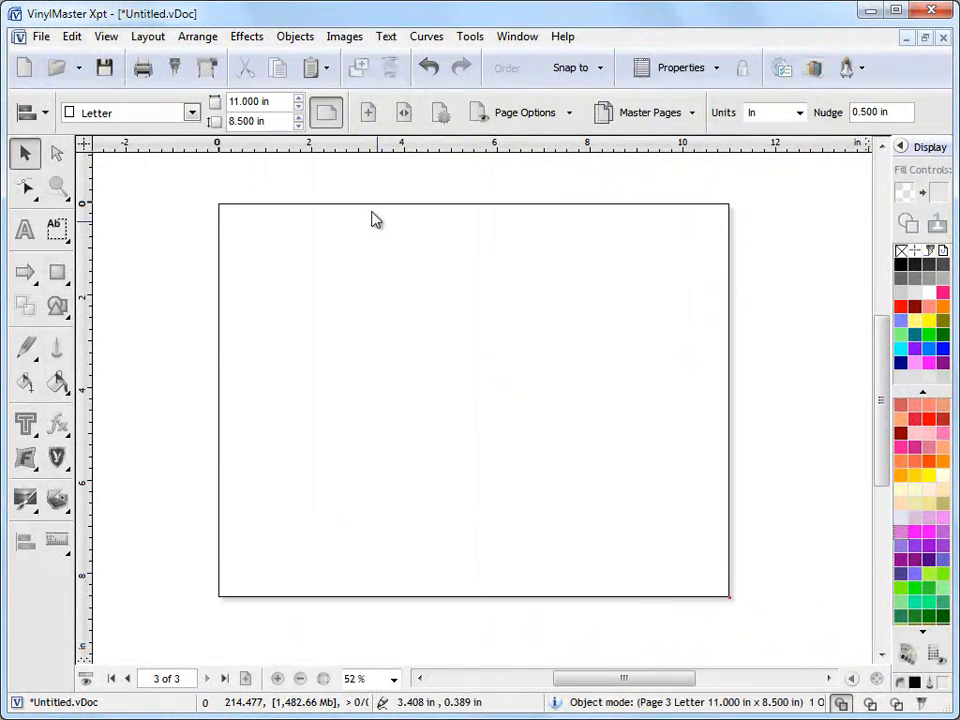
click(338, 119)
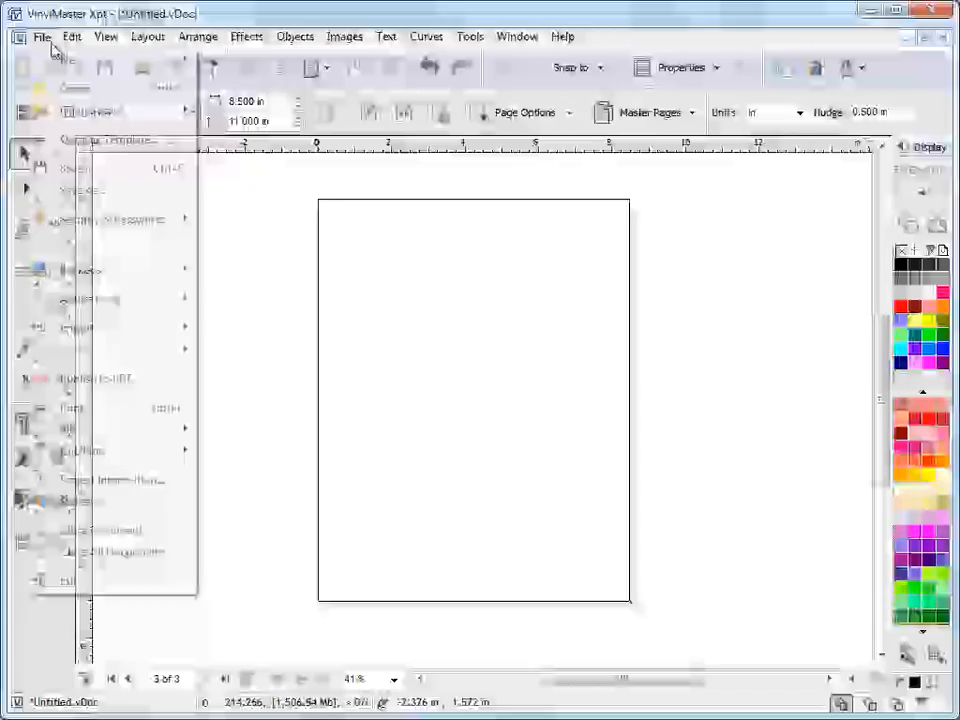
mouse_move(77, 328)
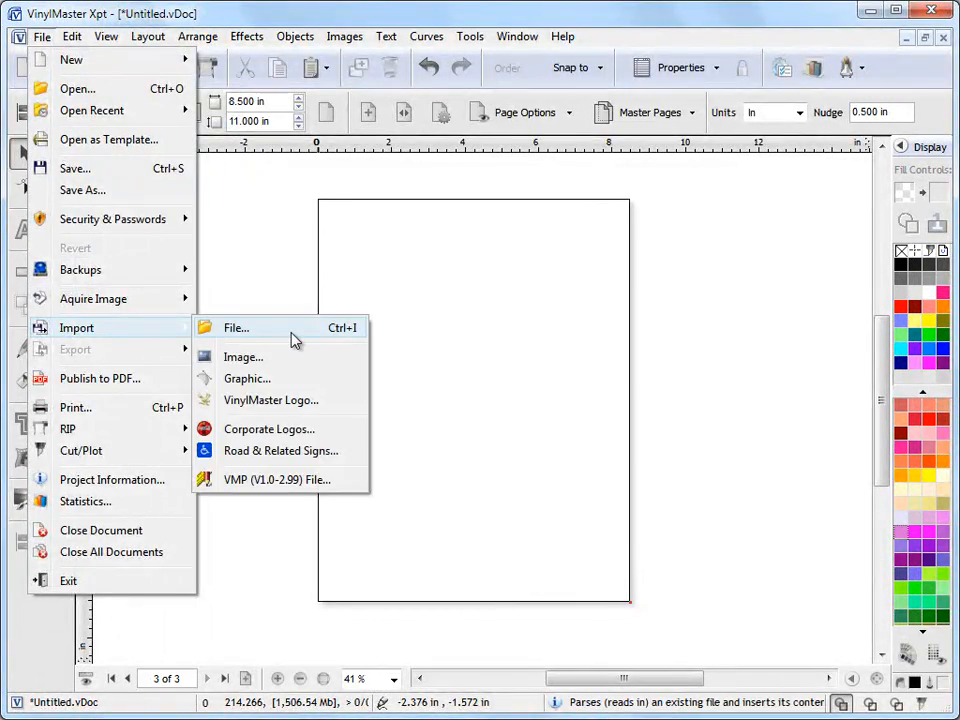
Import Savannah1.pdf and place the poster on page 3, fitting the page in view
click(295, 341)
click(800, 468)
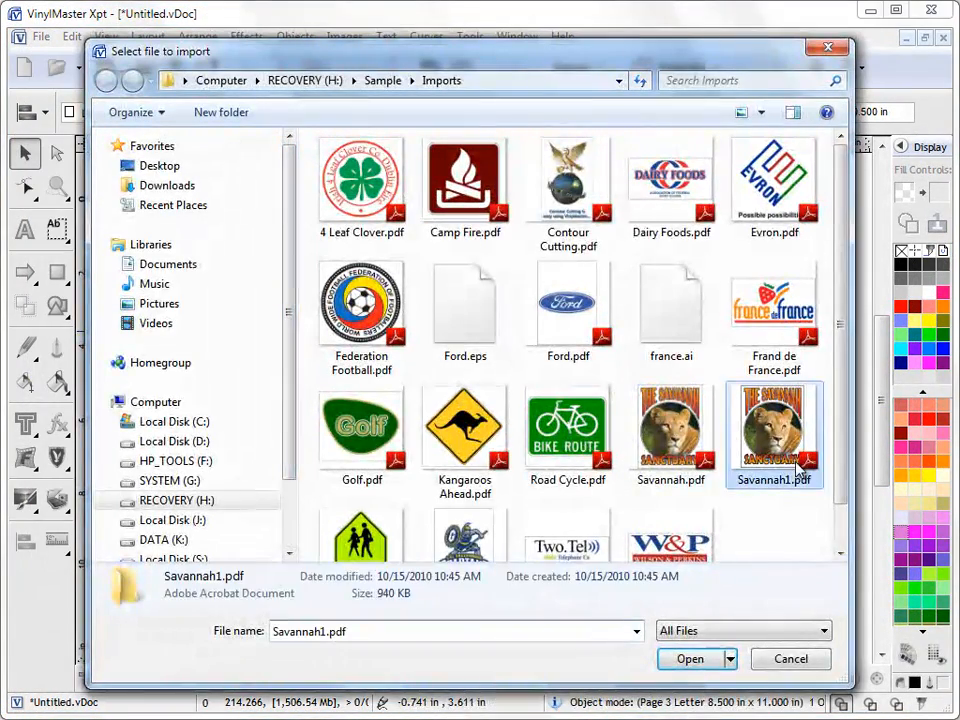
click(695, 658)
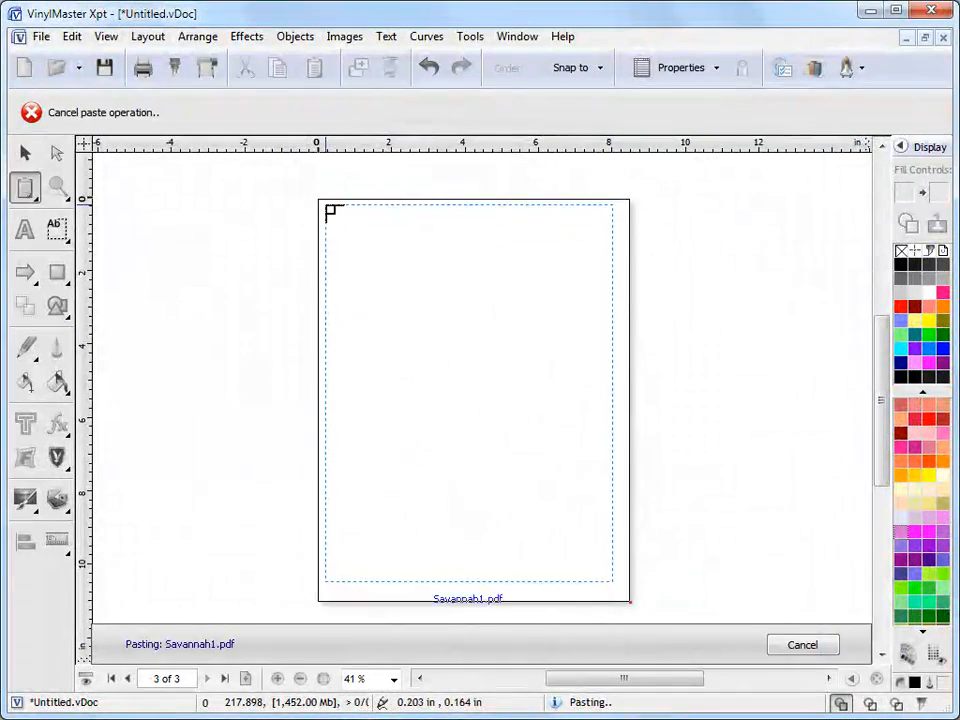
click(333, 212)
click(690, 315)
key(F4)
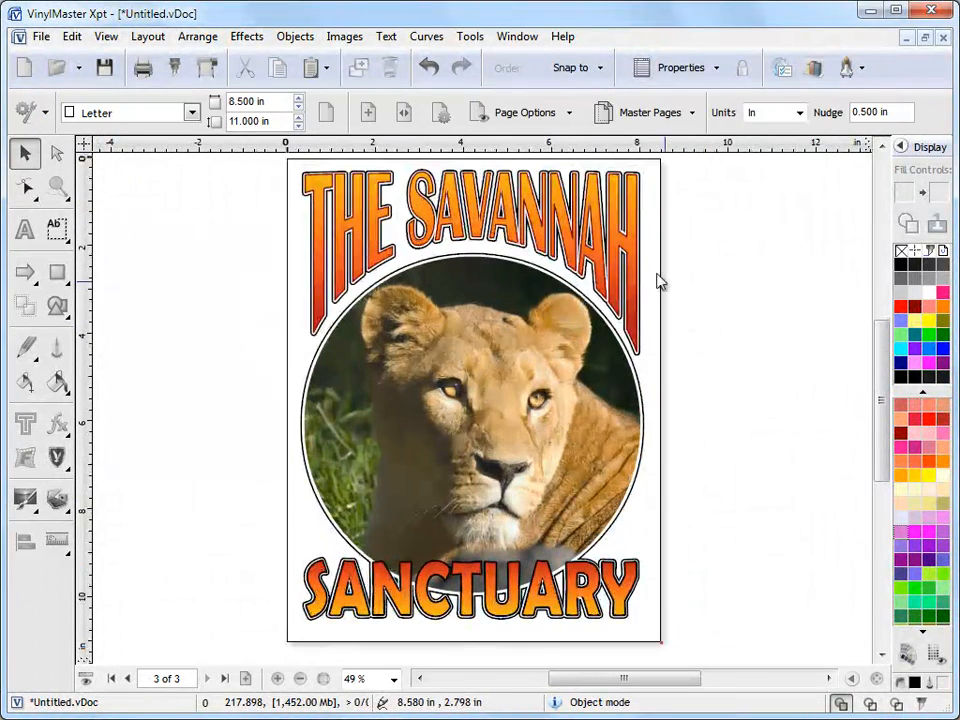